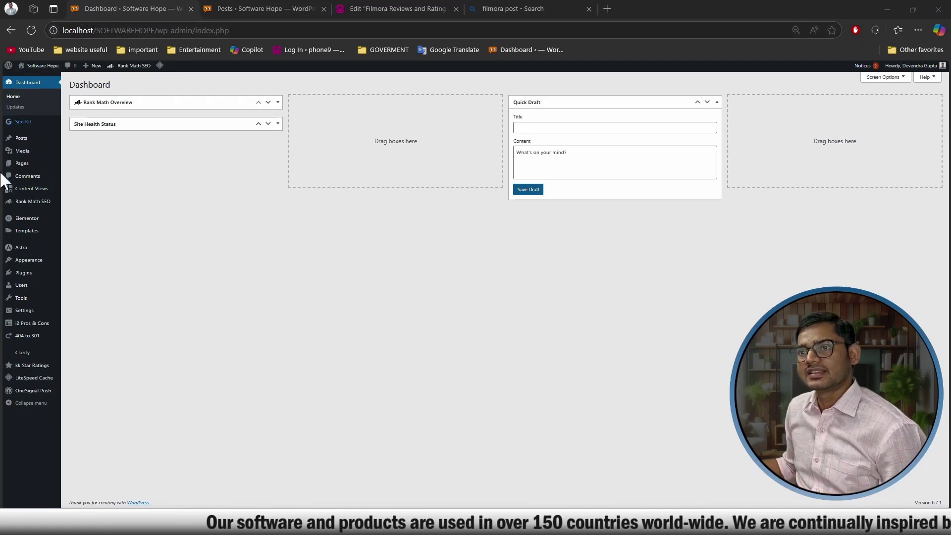
- Search the WordPress plugin directory for Editorial Rating, and install and activate the Ultimate Editorial Rating plugin
mouse_move(28, 276)
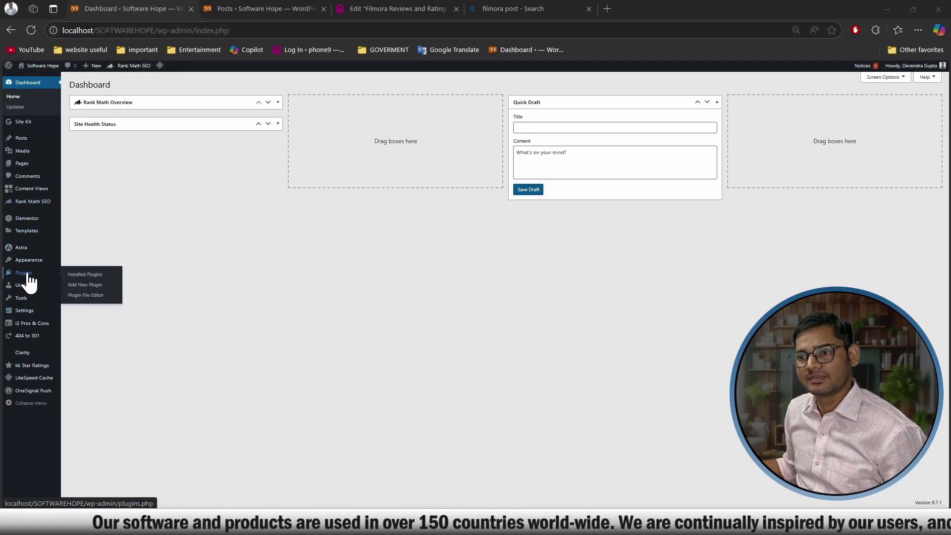
left_click(98, 285)
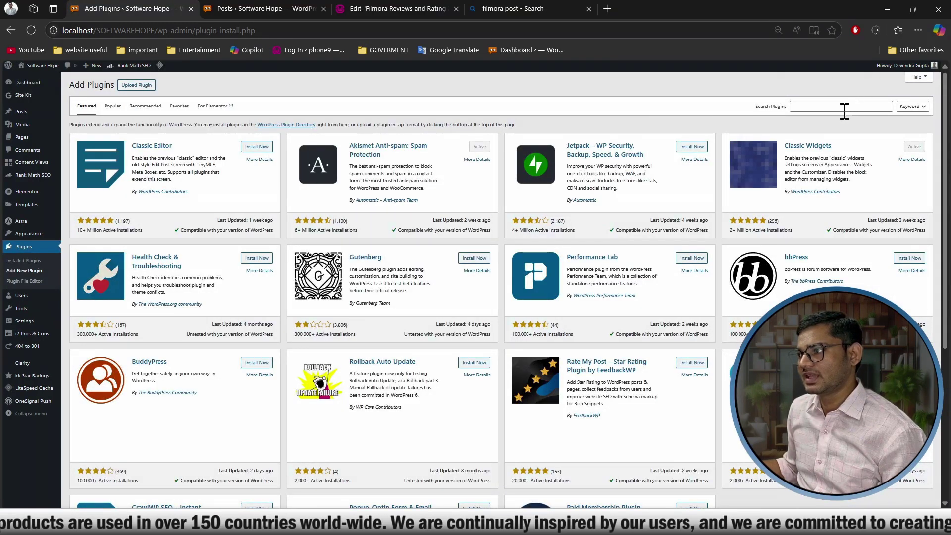
left_click(828, 107)
type("Editorial Rating")
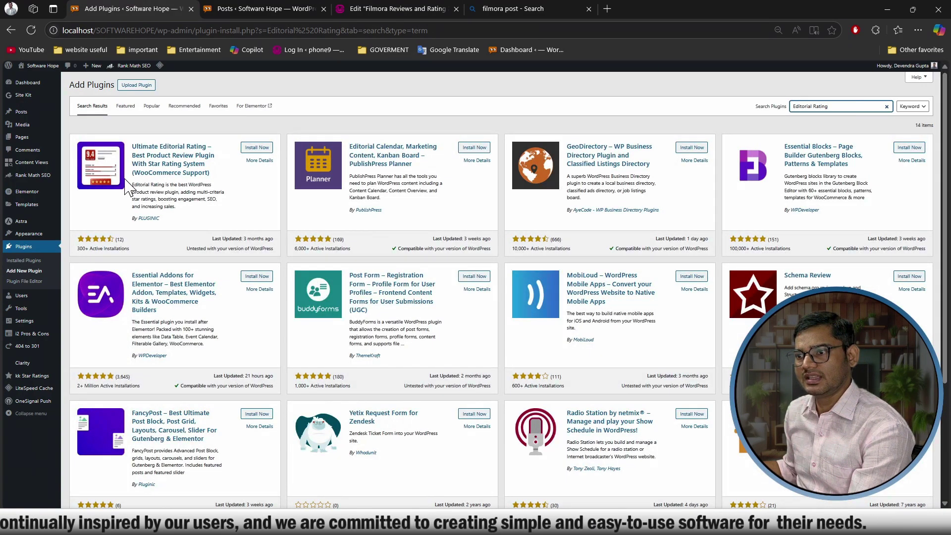
left_click(256, 148)
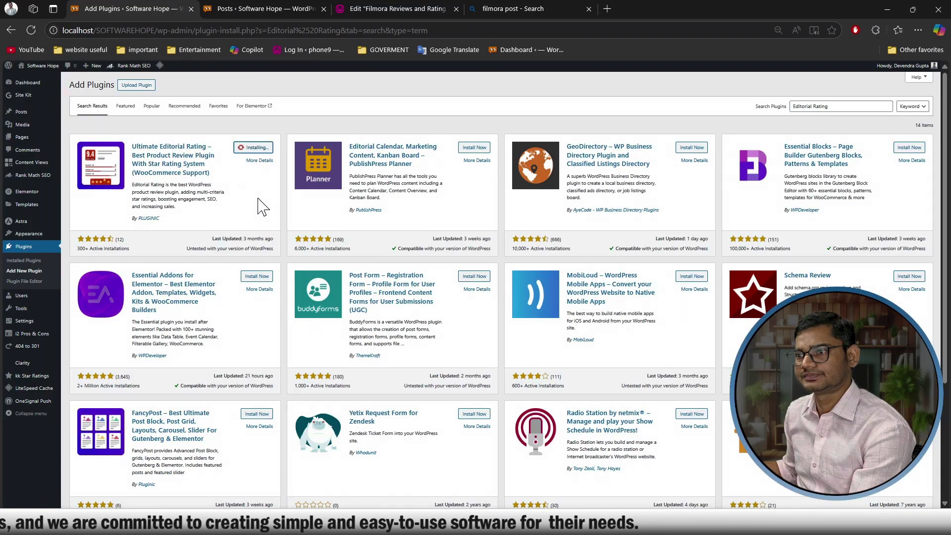
left_click(257, 149)
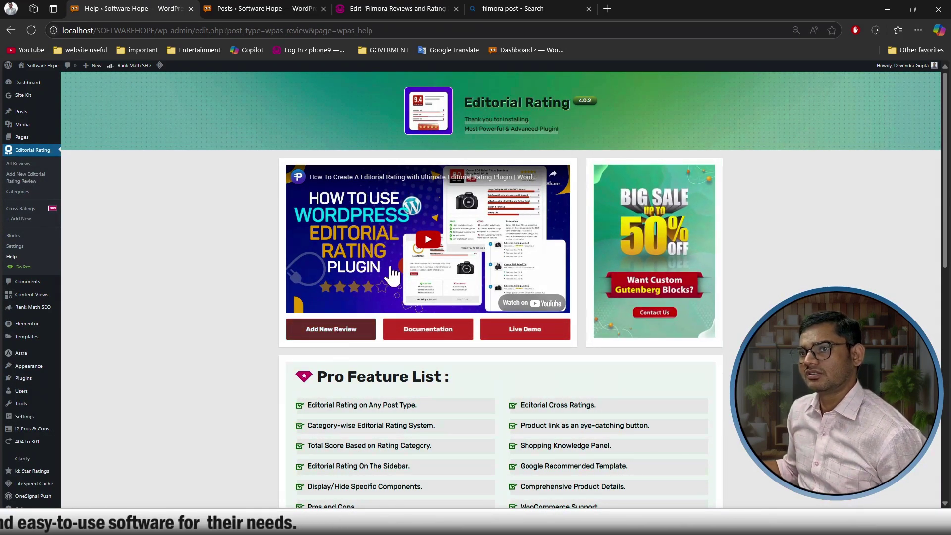
- Create a new Editorial Rating review titled Filmora, copying the word from the heading of the Filmora post
scroll(947, 155, "down", 4)
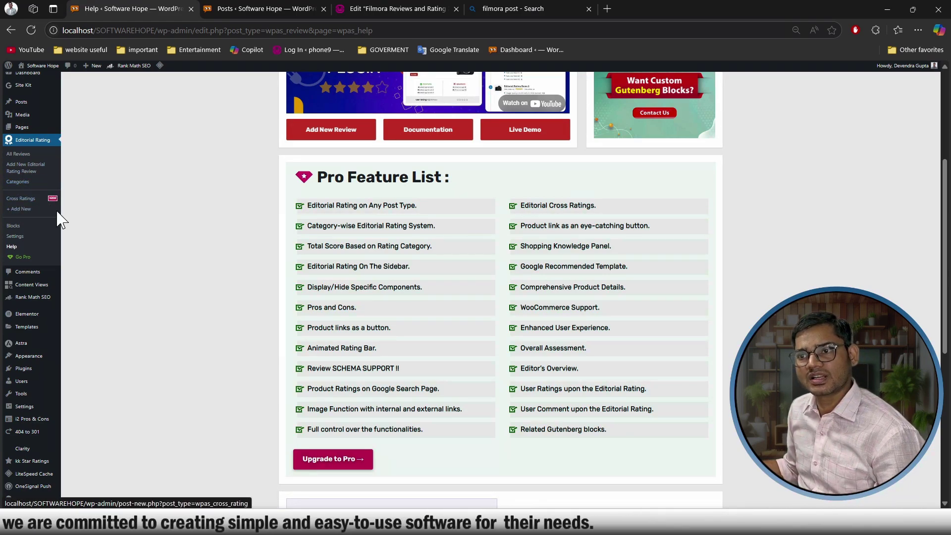
left_click(21, 211)
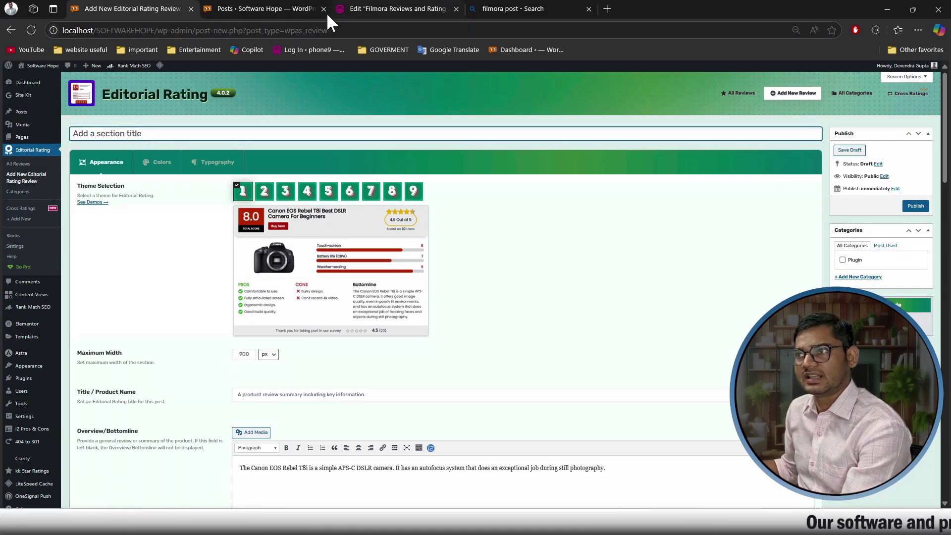
left_click(382, 7)
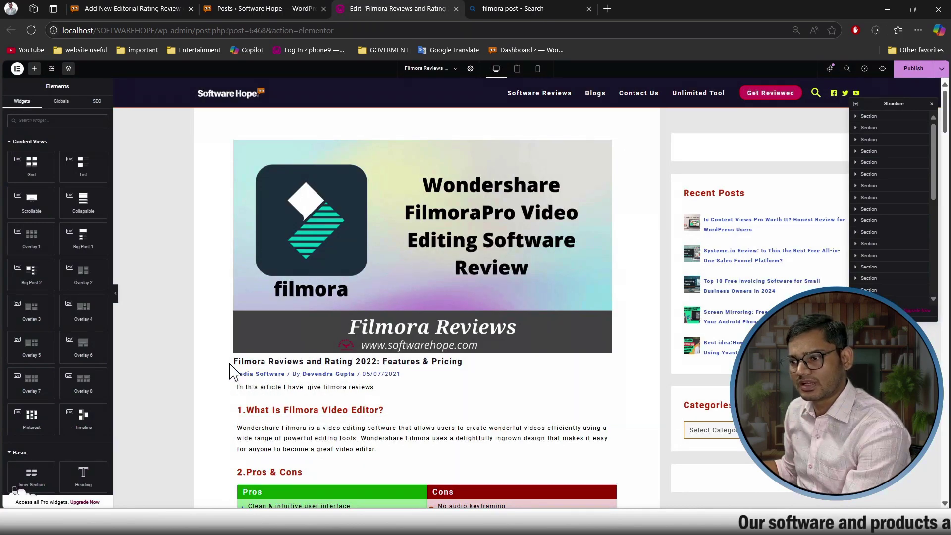
left_click_drag(234, 361, 270, 361)
key("ctrl+c")
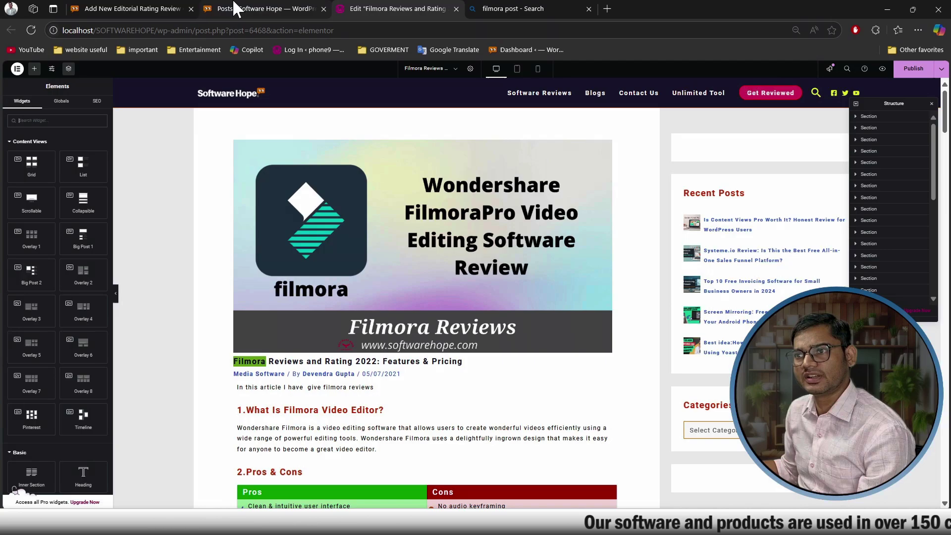
left_click(125, 9)
key("ctrl+v")
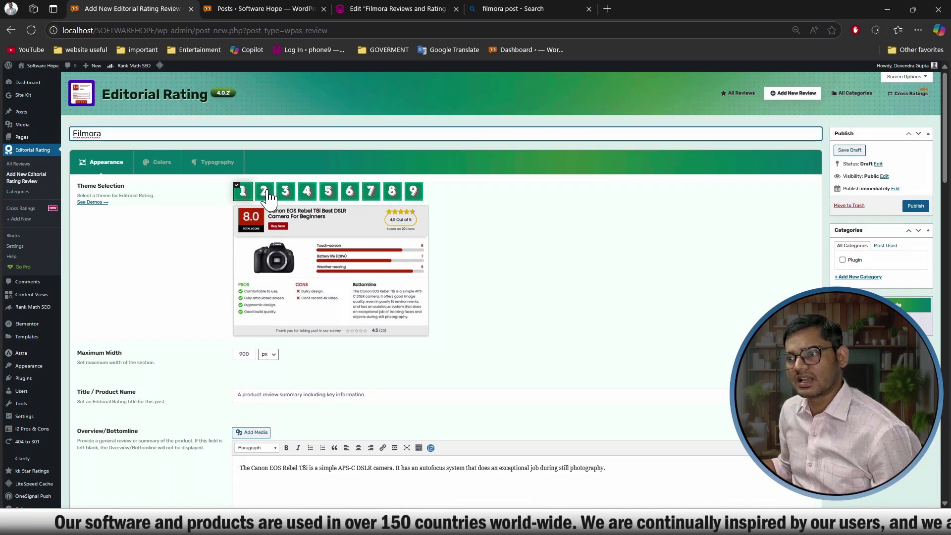
- Preview review themes 2 through 9 and return to theme 1
left_click(266, 194)
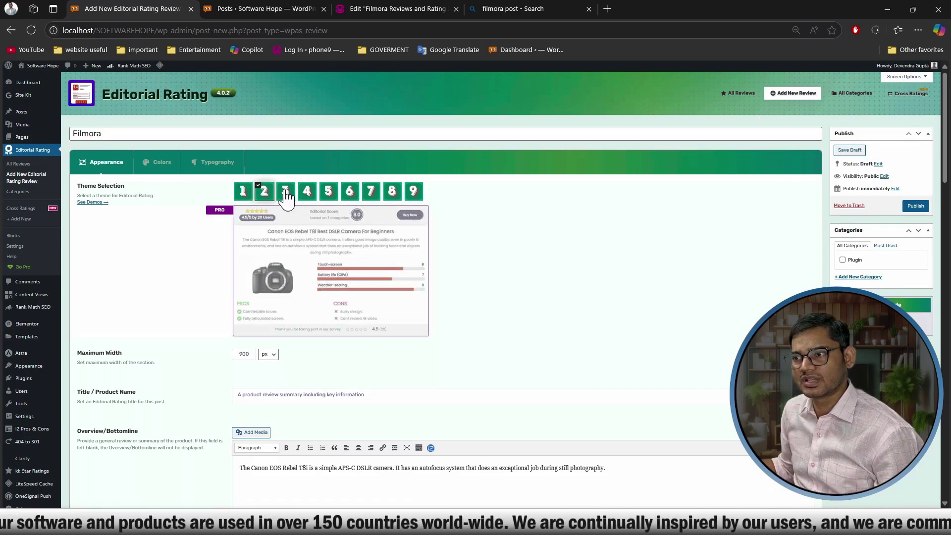
left_click(287, 194)
left_click(306, 193)
left_click(328, 192)
left_click(349, 192)
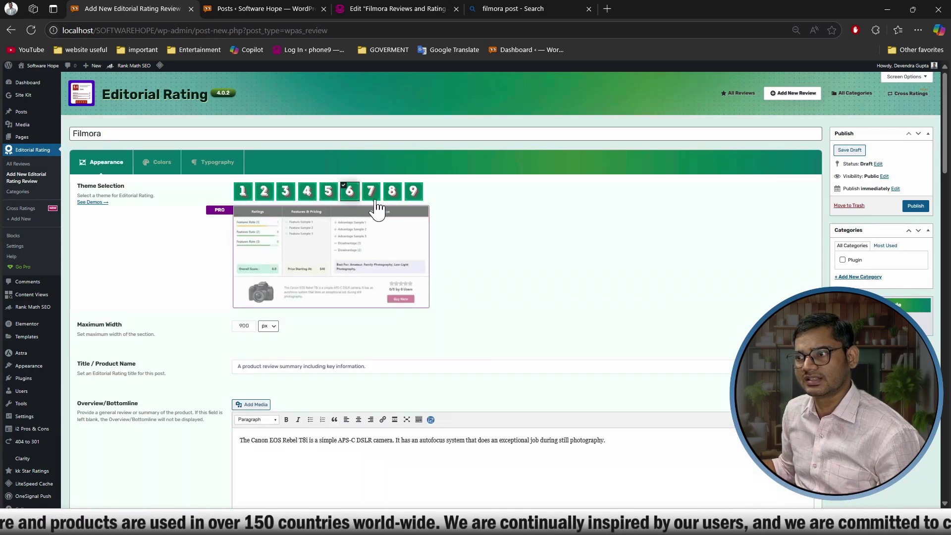
left_click(371, 193)
left_click(392, 192)
left_click(413, 192)
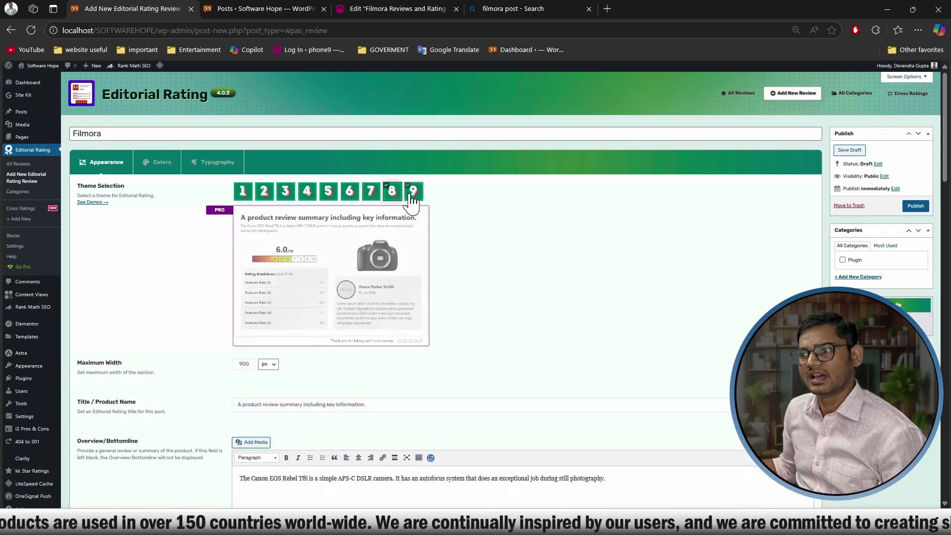
left_click(392, 192)
left_click(372, 193)
left_click(349, 192)
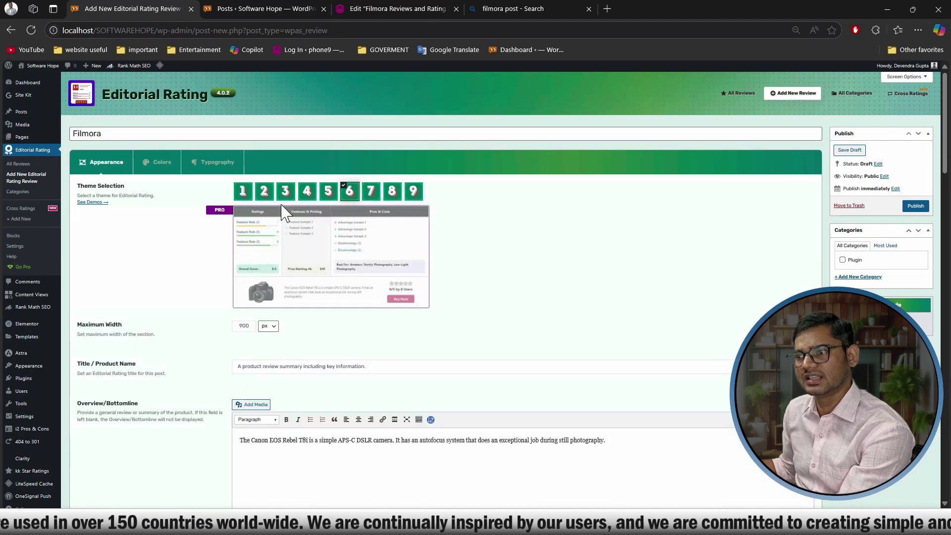
left_click(243, 198)
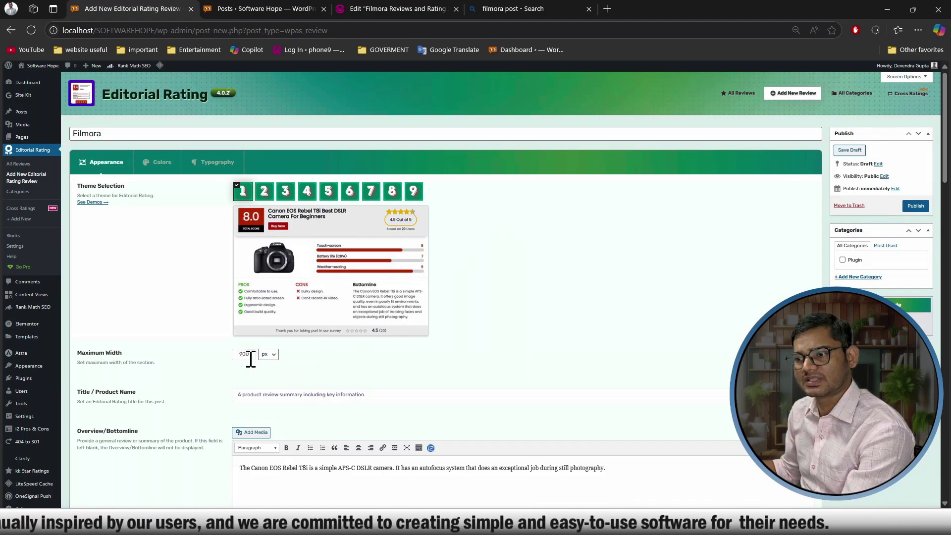
- Replace the review's title/product name with the copied word Filmora
left_click_drag(248, 354, 208, 367)
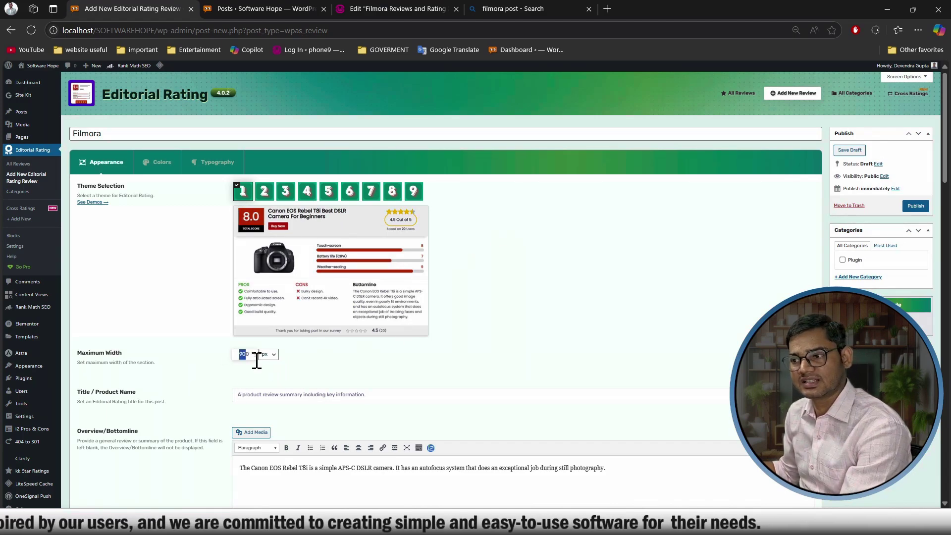
left_click(260, 378)
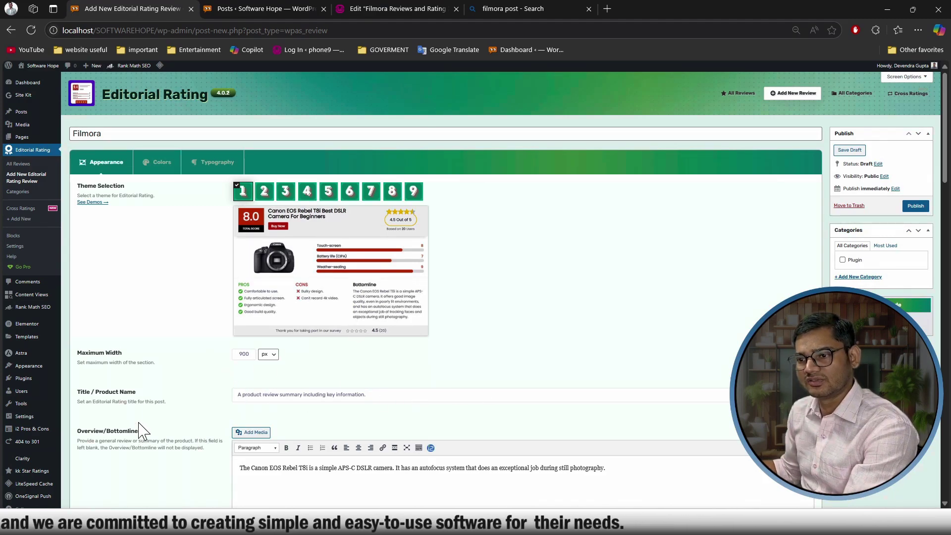
left_click(397, 396)
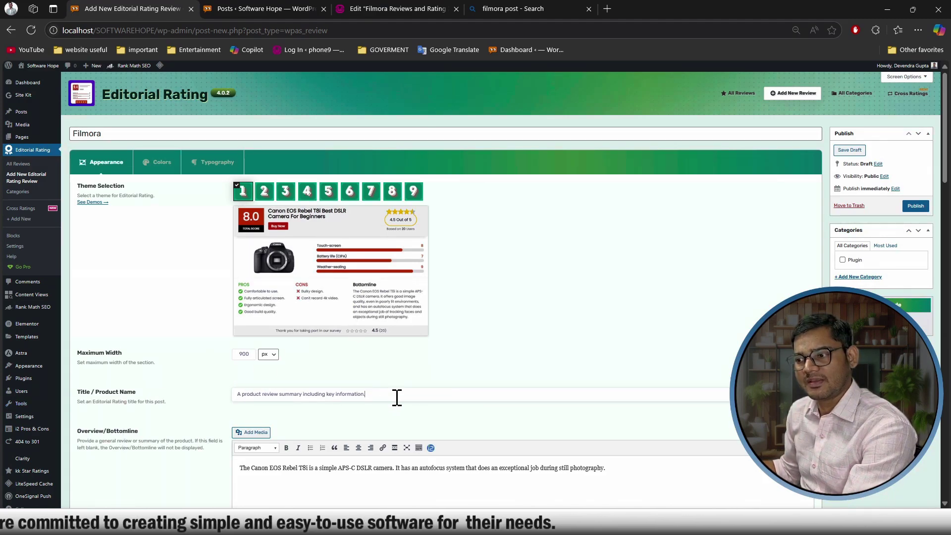
triple_click(395, 397)
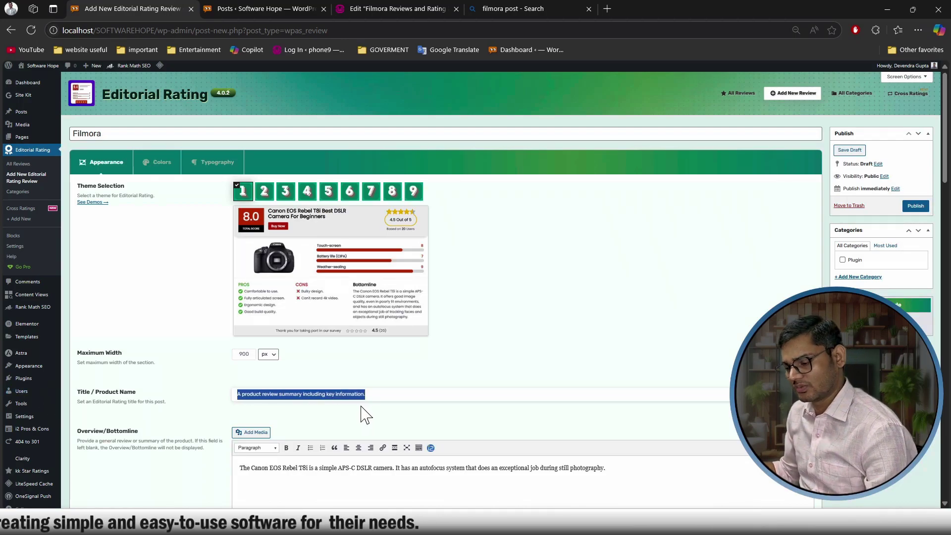
key("ctrl+v")
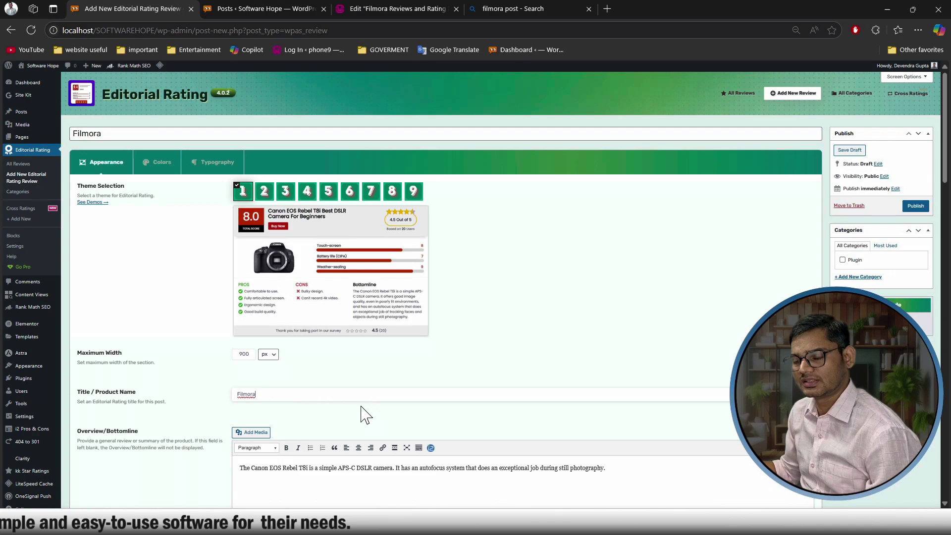
- Open the paragraph under "What Is Filmora Video Editor?" in the Filmora post's text editor as source for the review overview
left_click_drag(946, 158, 946, 218)
left_click(306, 241)
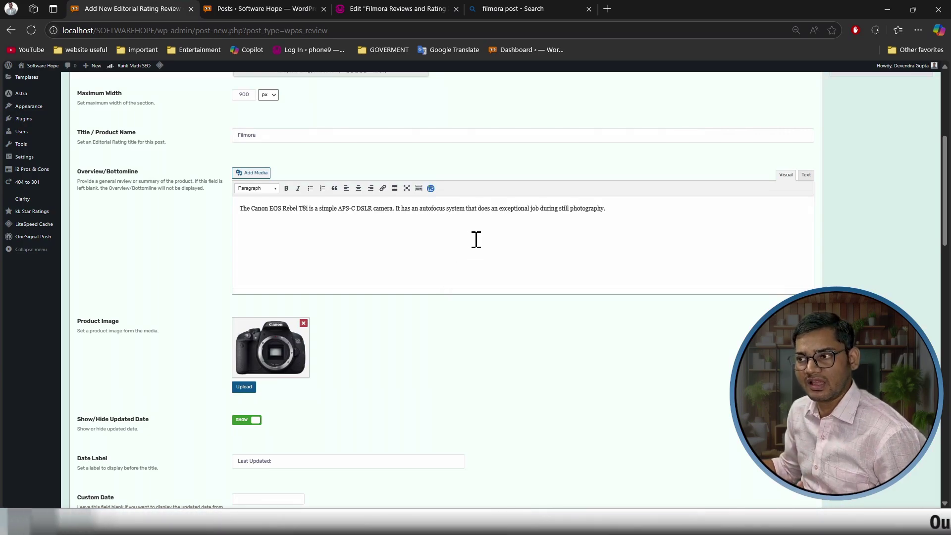
left_click(388, 7)
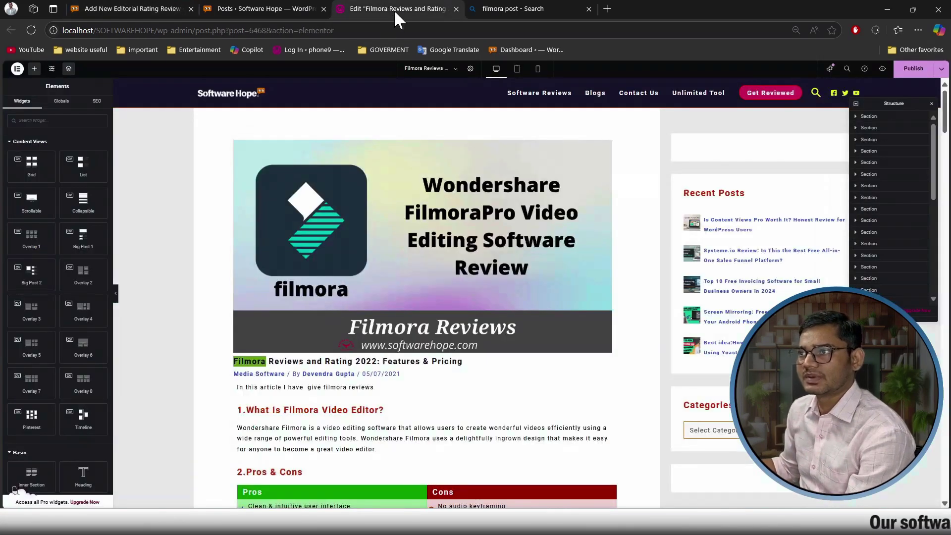
left_click(320, 436)
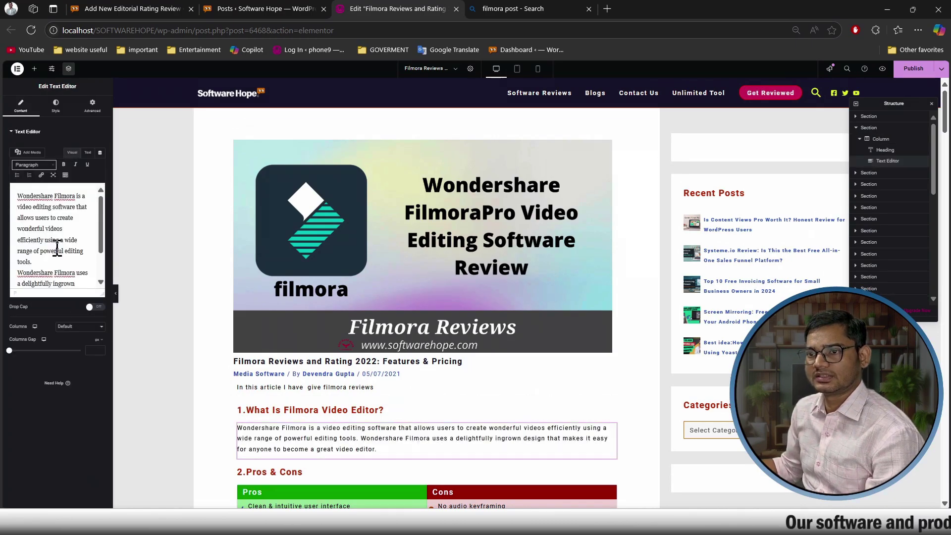
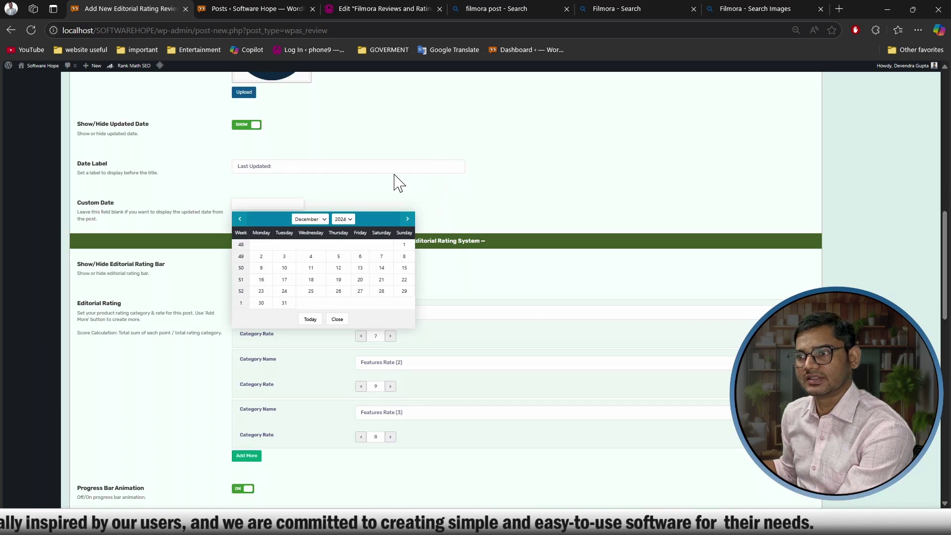
- Dismiss the custom date calendar and hide the updated date in the review
left_click(343, 166)
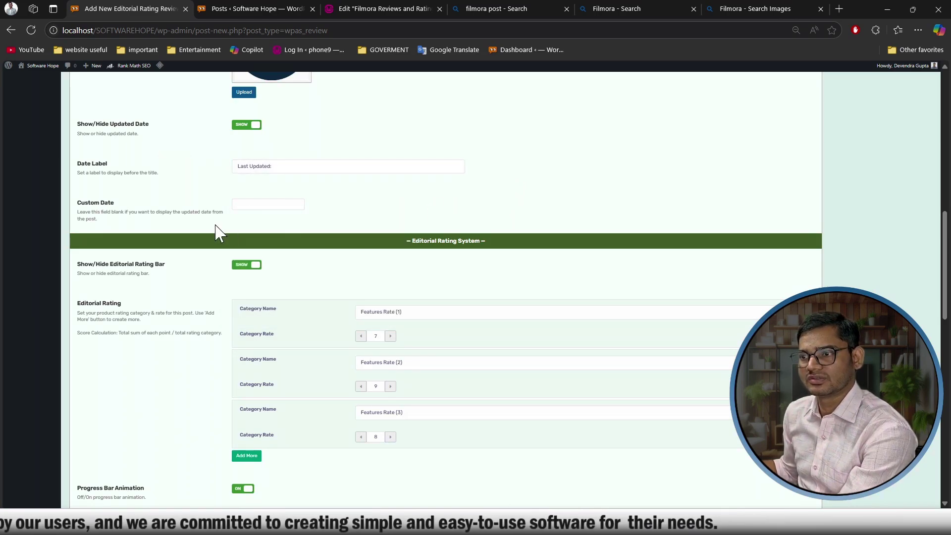
left_click(253, 126)
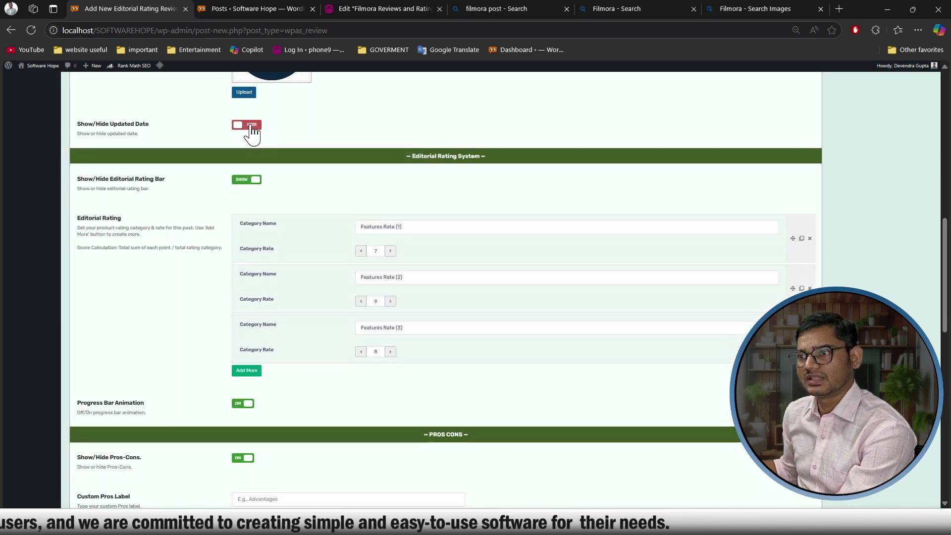
scroll(391, 184, "up", 2)
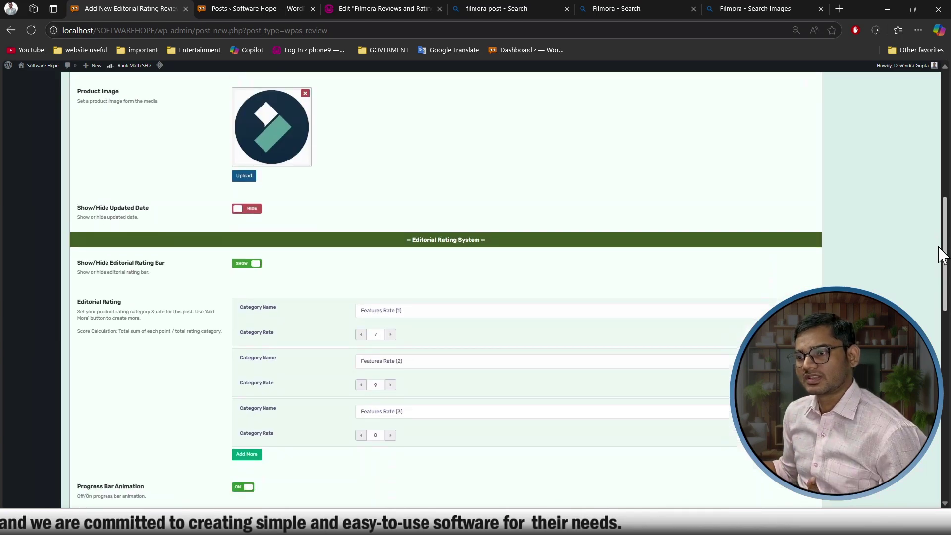
- Rename the first editorial rating category to Features
scroll(545, 218, "down", 1)
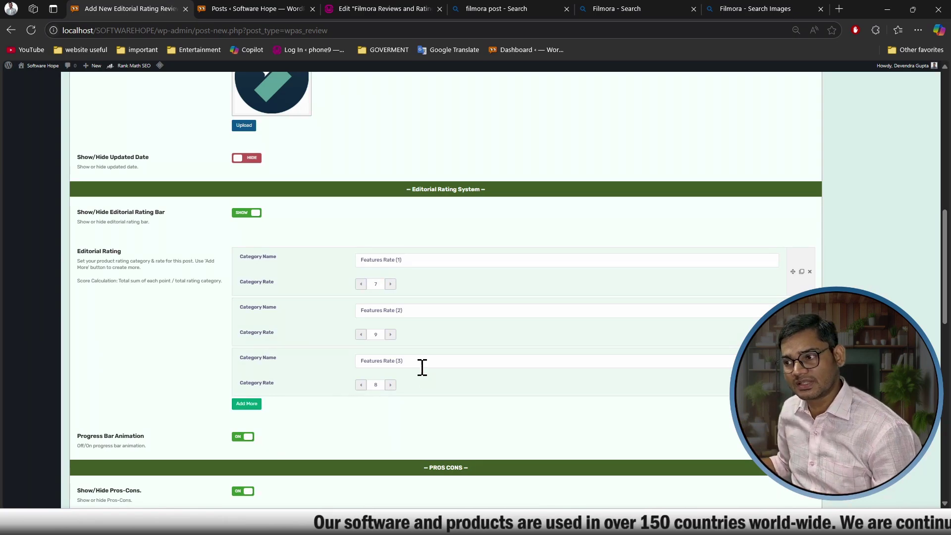
left_click_drag(425, 366, 296, 372)
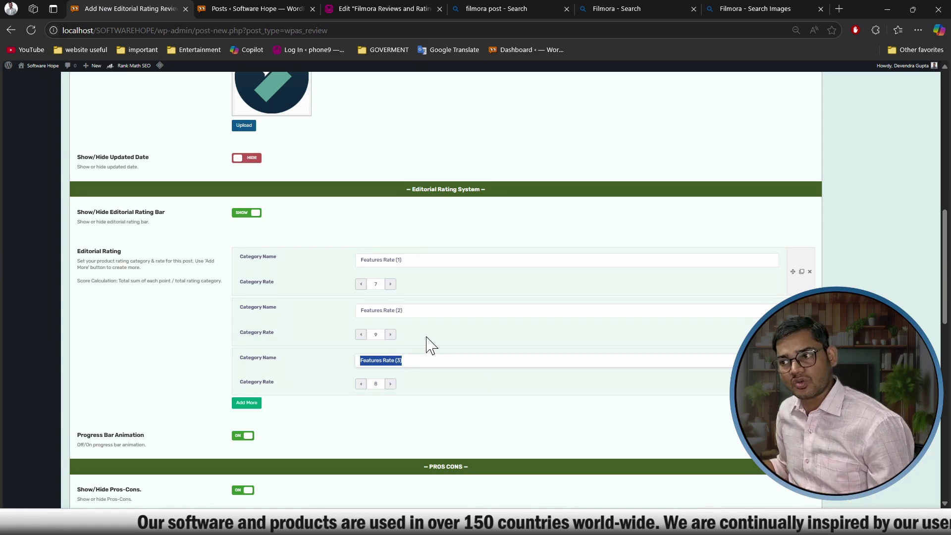
left_click_drag(425, 257, 337, 272)
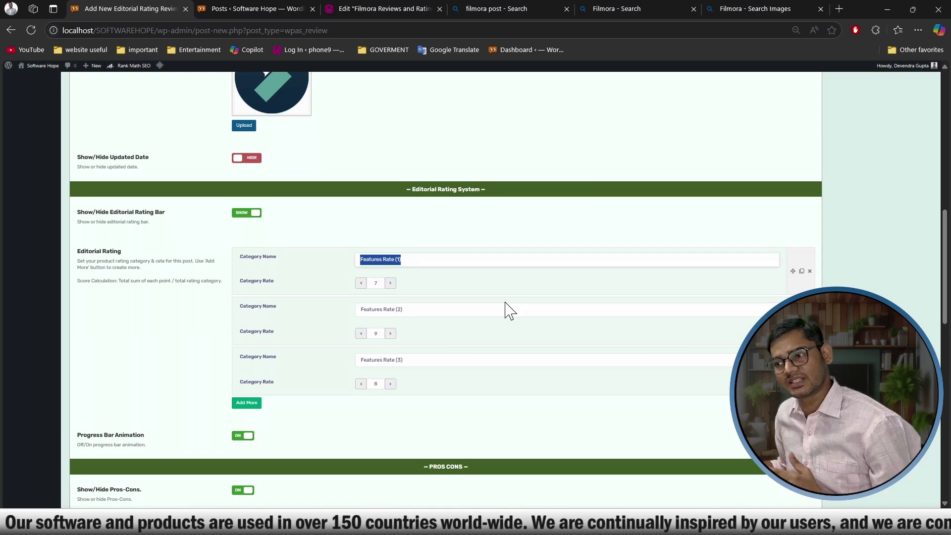
scroll(510, 311, "down", 1)
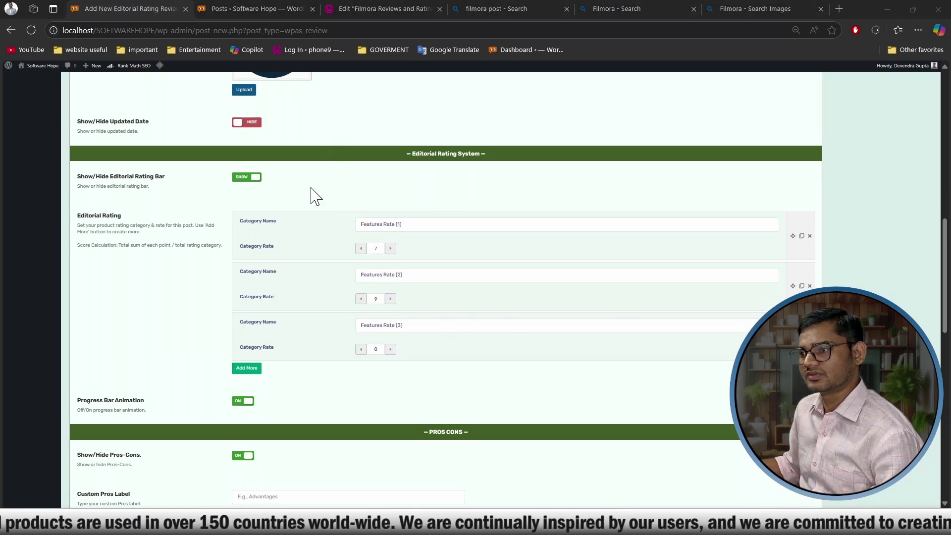
left_click(408, 224)
triple_click(436, 230)
type("Features")
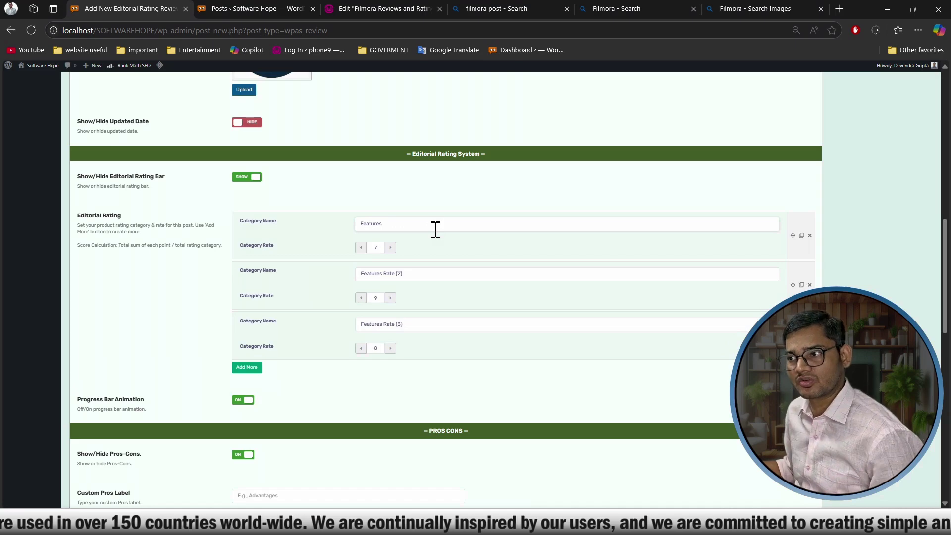
- Rename the second editorial rating category to User Interface
left_click(429, 273)
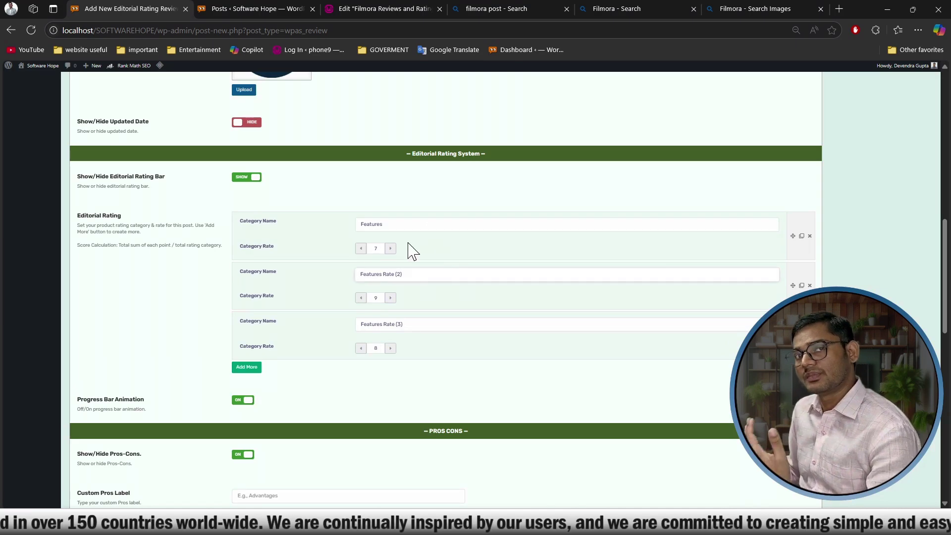
key("BackSpace")
key("alt+Tab")
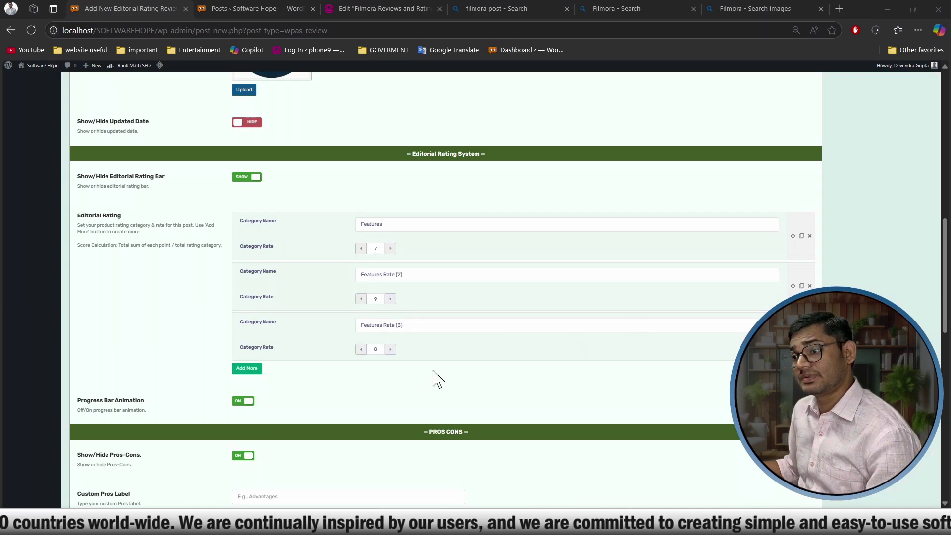
triple_click(439, 278)
type("User Interface")
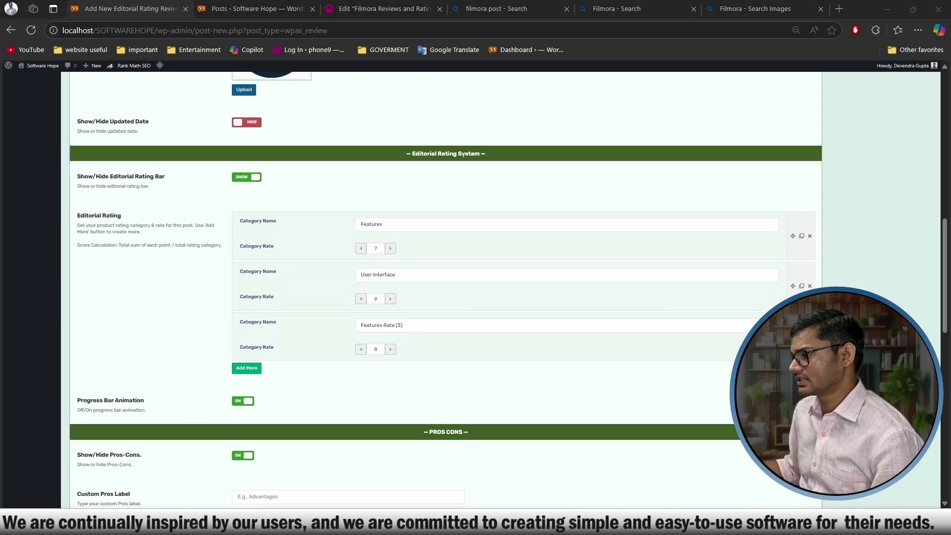
- Rename the third editorial rating category to Performance and add a fourth category named Compatibility
left_click(414, 323)
key("ctrl+a")
type("Performance")
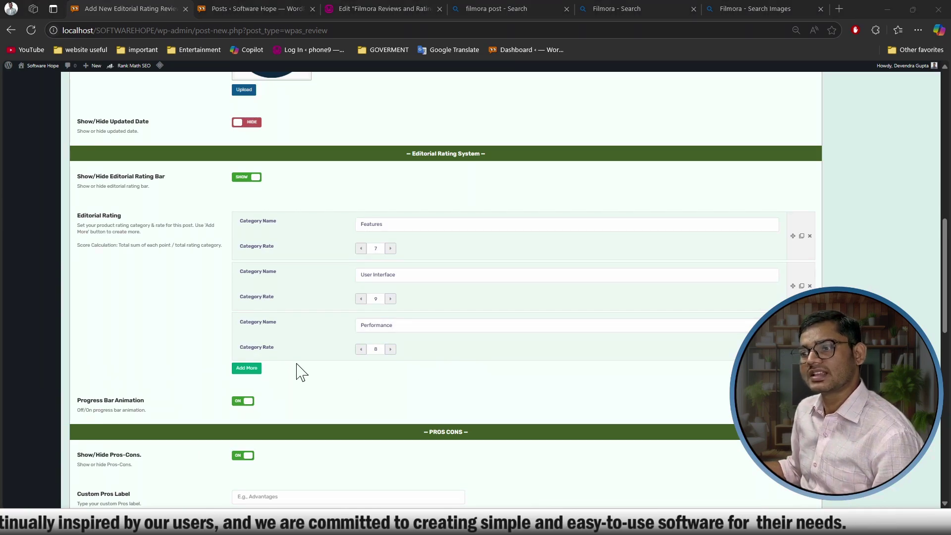
left_click(247, 367)
left_click(403, 376)
type("Compatibility")
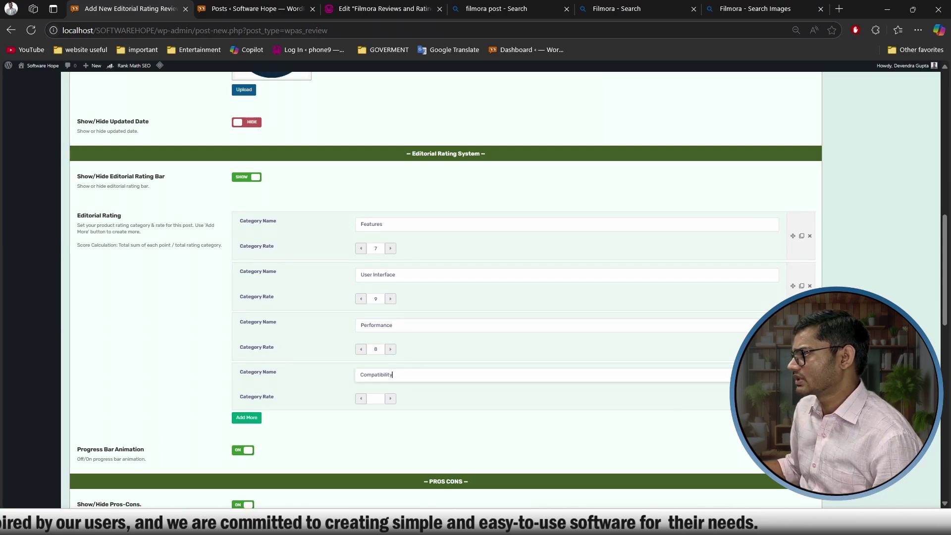
key("alt+Tab")
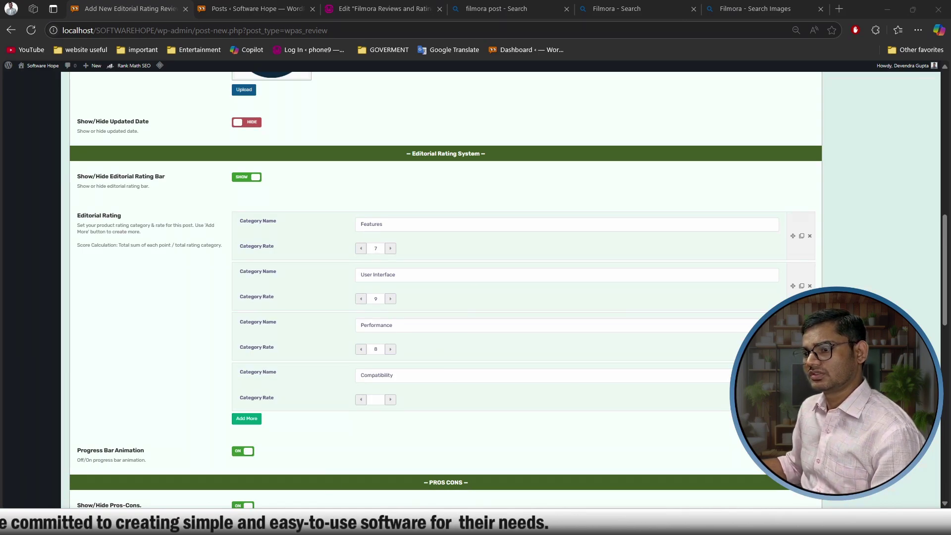
- Add two more editorial rating categories named Pricing and Updates and Roadmap
left_click(238, 422)
left_click(382, 427)
type("Pricing")
left_click(246, 467)
scroll(446, 347, "down", 4)
left_click(461, 256)
type("Updates and Roadmap")
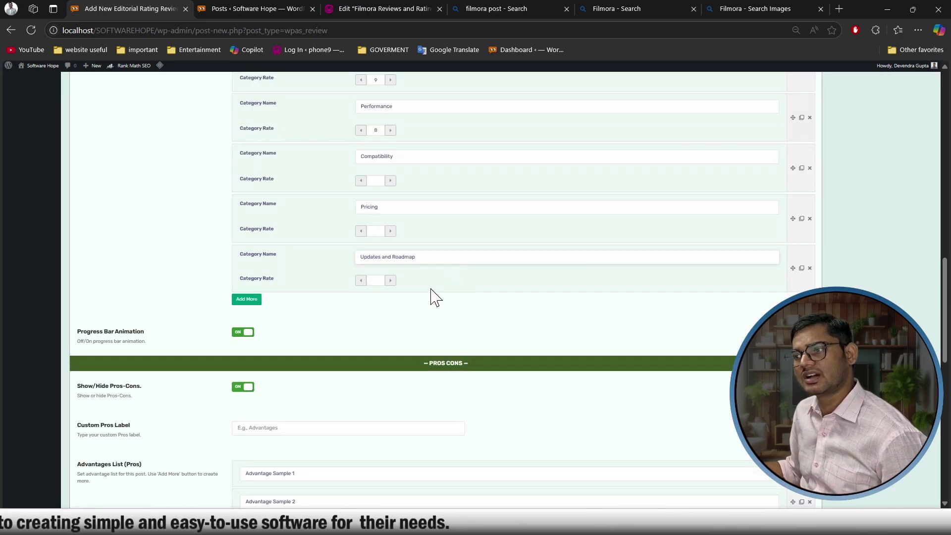
- Set the Features category rate to 8 and keep the User Interface rate at 9
left_click_drag(946, 304, 939, 254)
left_click(390, 254)
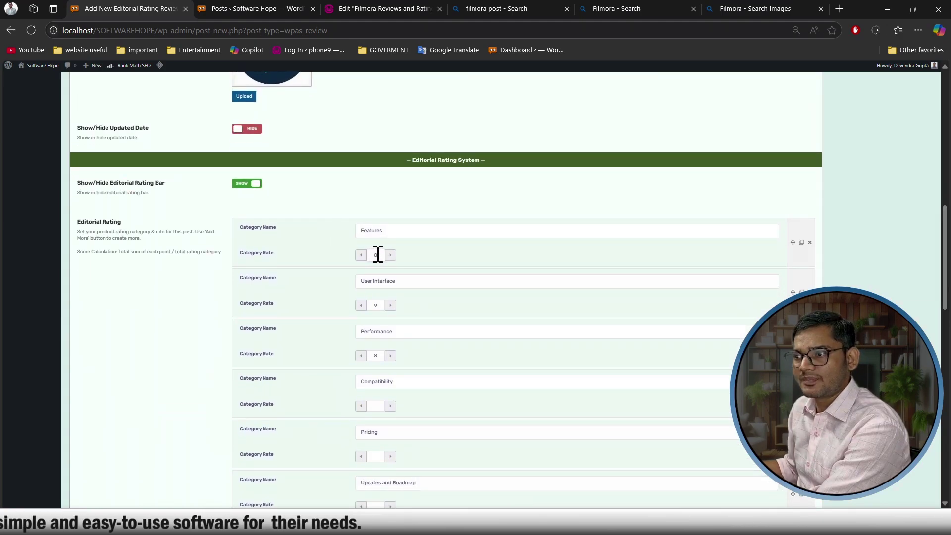
double_click(377, 255)
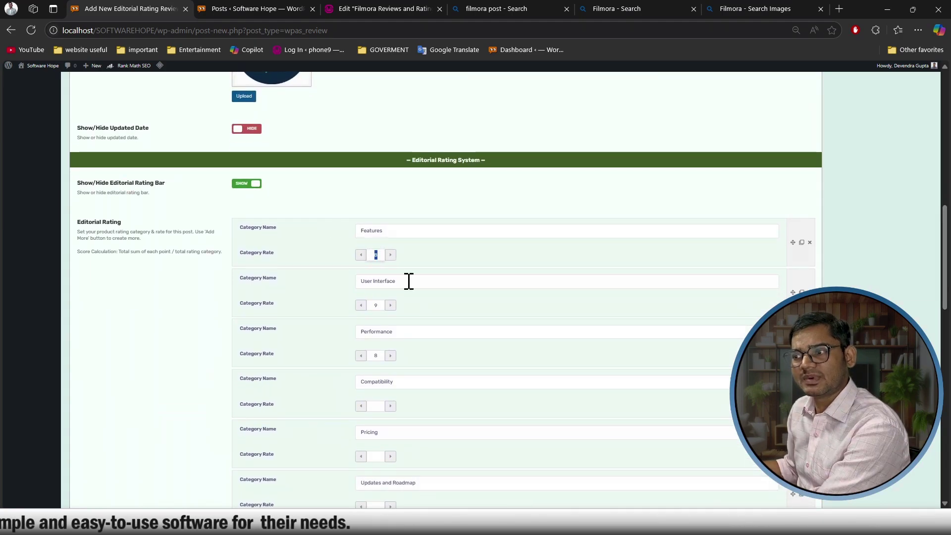
left_click(379, 256)
double_click(384, 253)
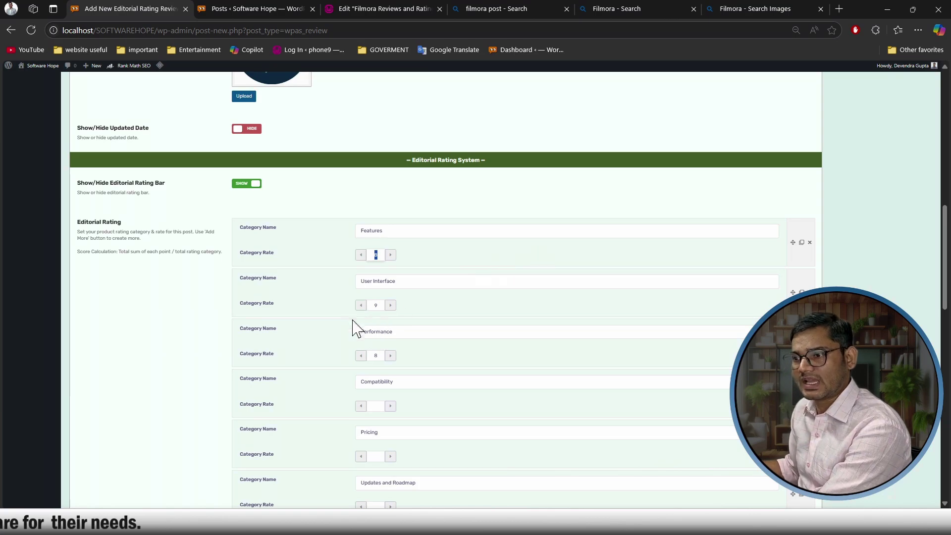
double_click(376, 306)
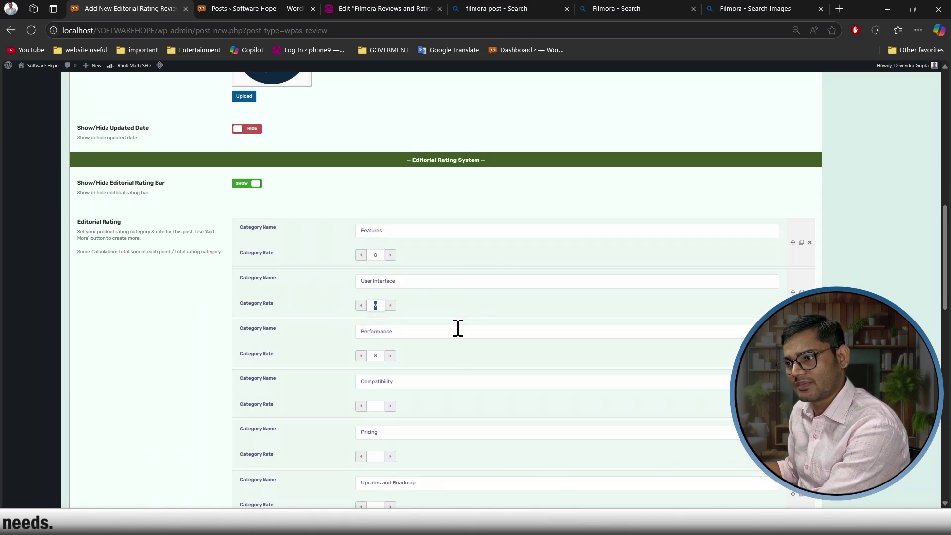
left_click(411, 323)
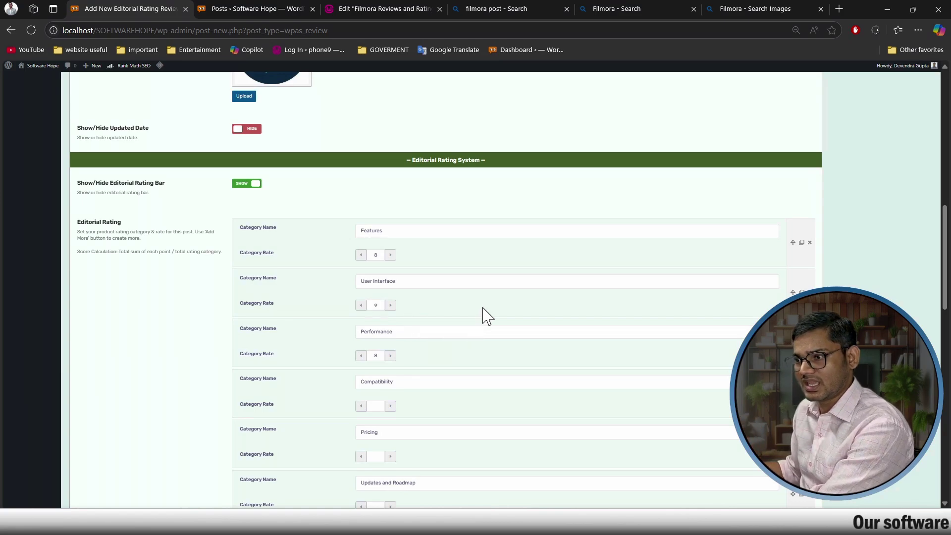
- Set the category rates to 7 for Performance, 8 for Compatibility, 9 for Pricing and 8 for Updates and Roadmap
double_click(376, 356)
type("7")
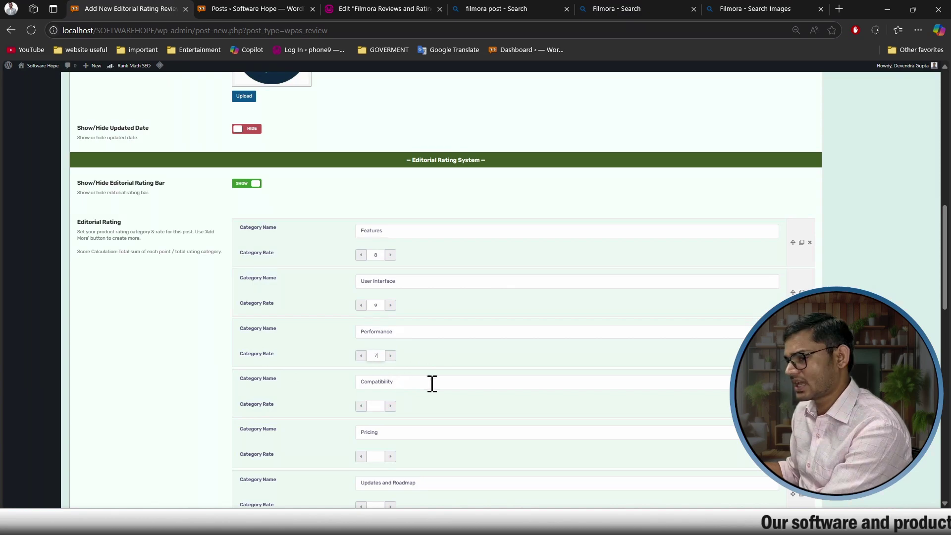
scroll(946, 265, "down", 3)
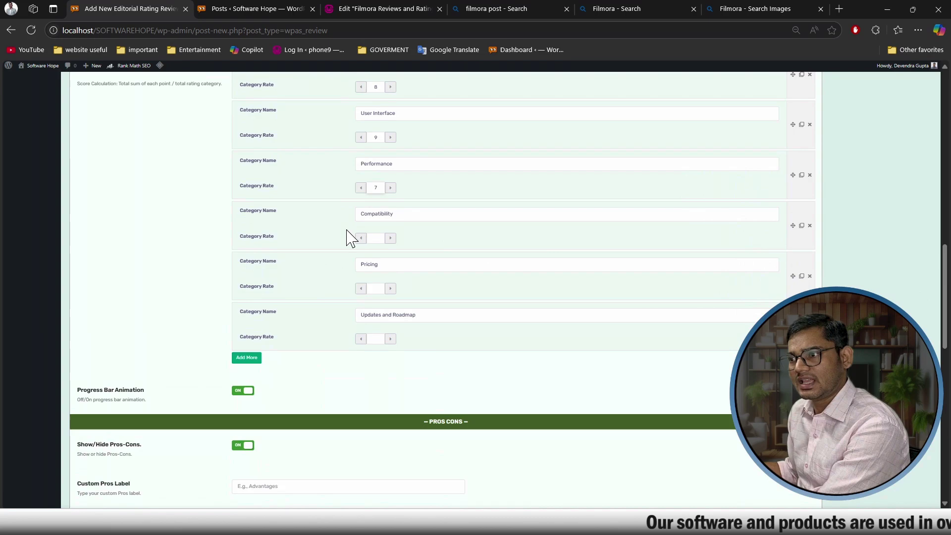
left_click(374, 237)
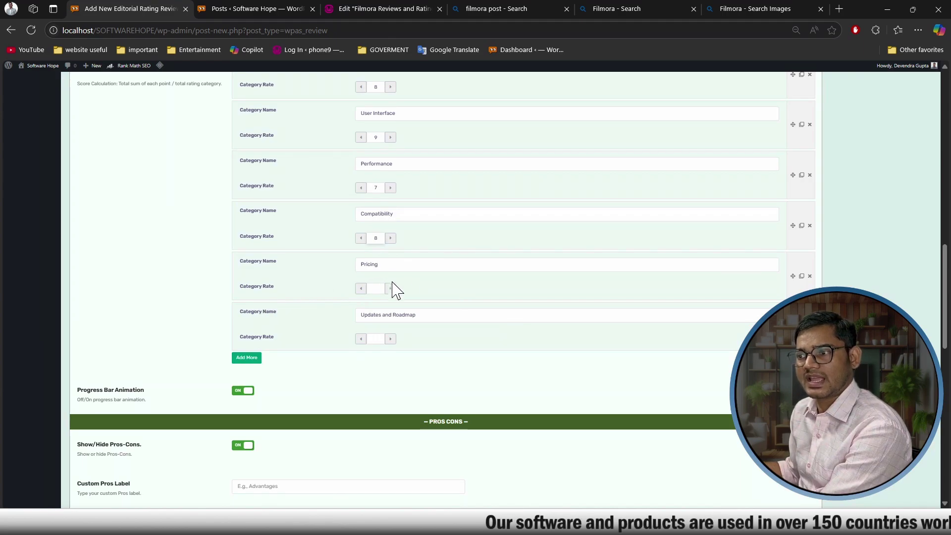
left_click(375, 290)
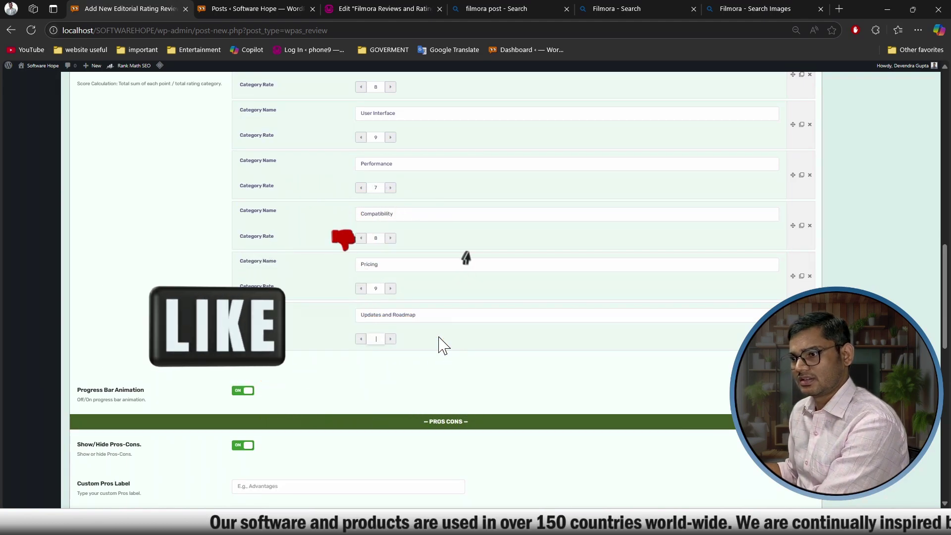
scroll(343, 264, "down", 5)
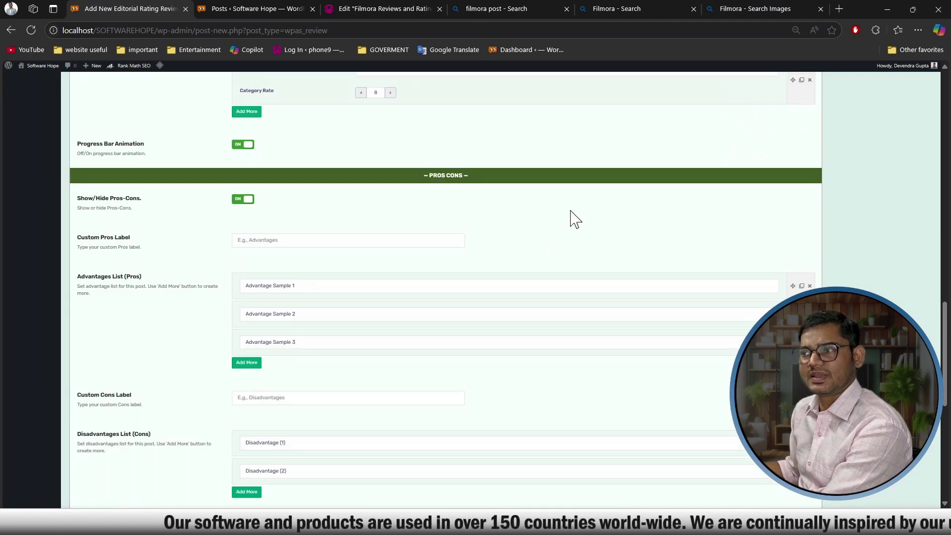
- Set the custom pros label of the review to PROS
left_click(278, 244)
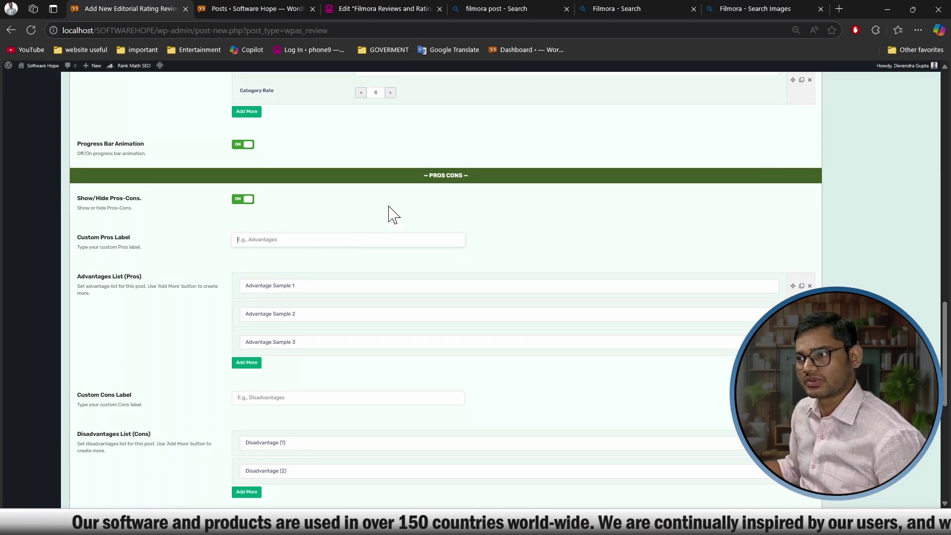
left_click(431, 176)
right_click(449, 179)
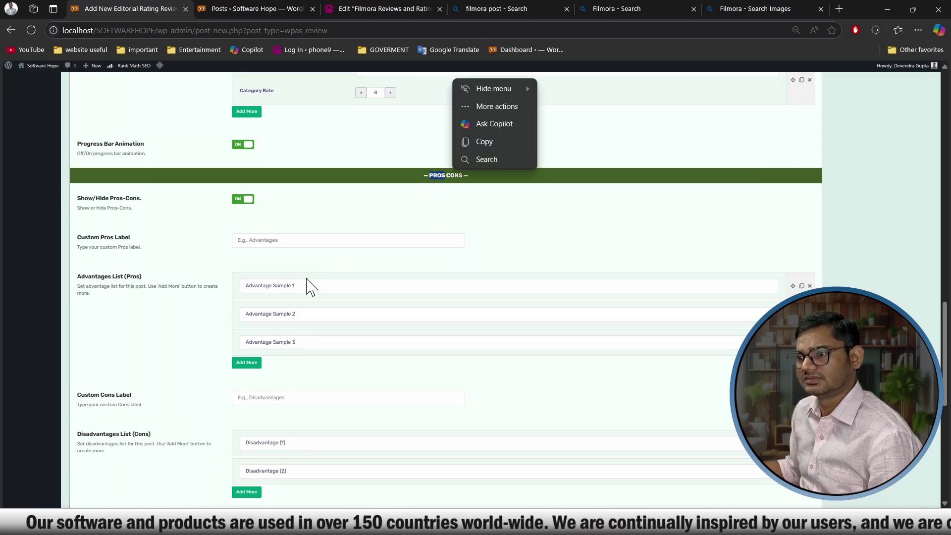
left_click(299, 240)
type("PROS")
- Set the custom cons label of the review to CONS
left_click_drag(446, 177, 463, 177)
scroll(411, 267, "down", 10)
scroll(866, 260, "up", 14)
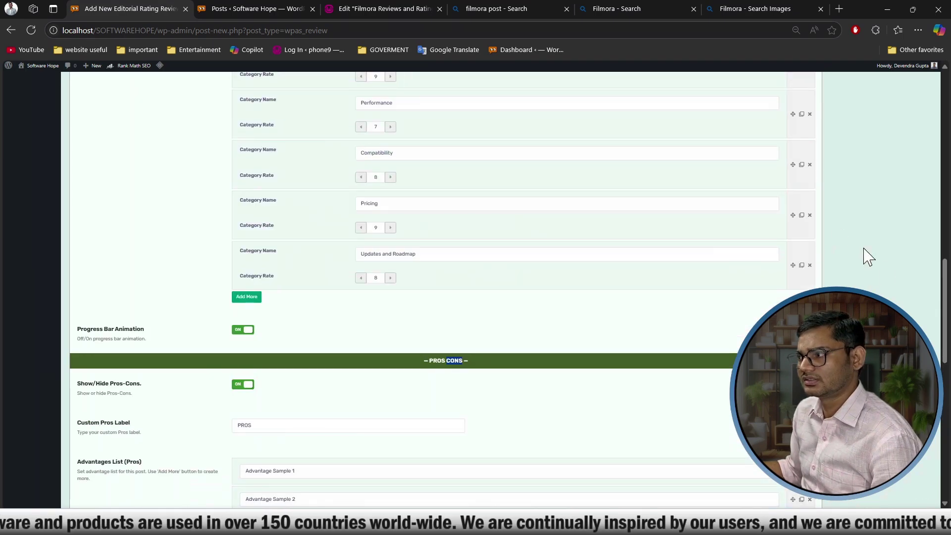
scroll(946, 319, "down", 1)
scroll(947, 319, "down", 7)
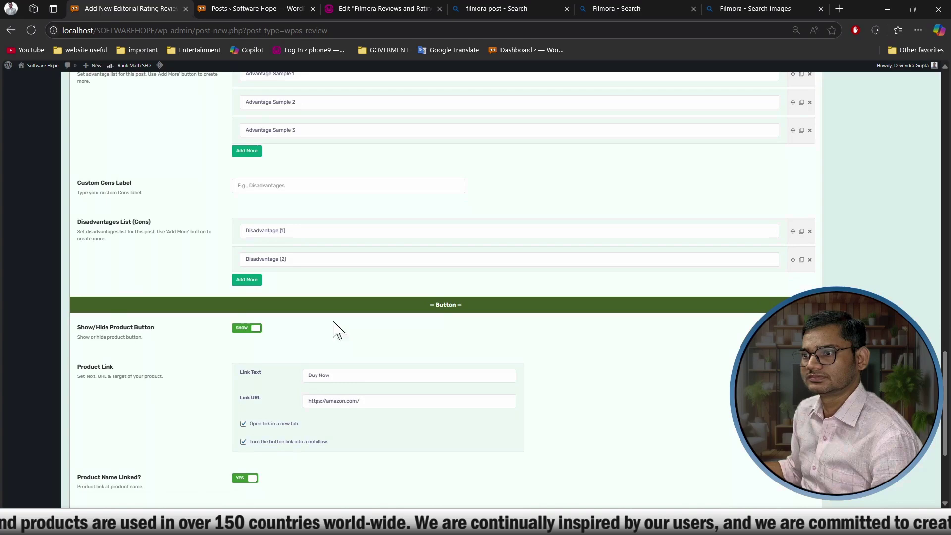
left_click(276, 187)
type("CONS")
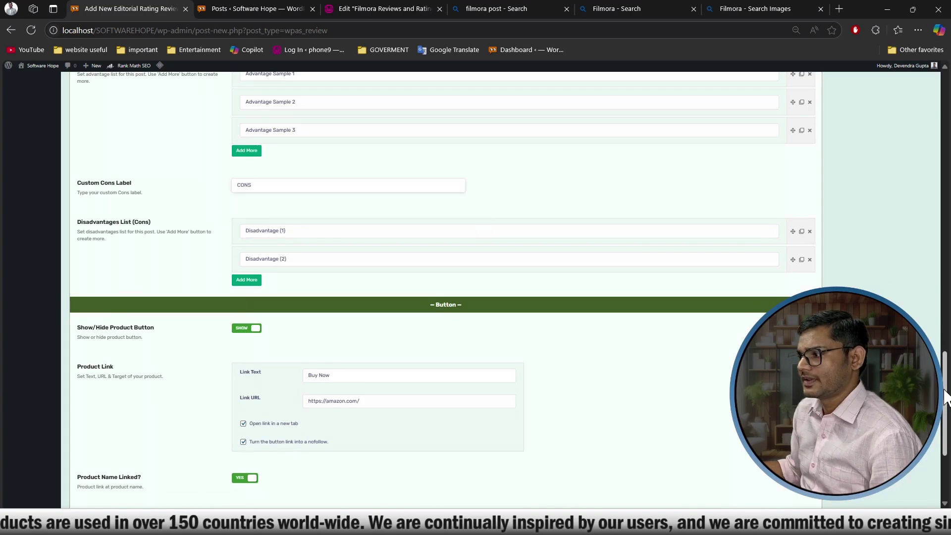
- Open the Pros & Cons shortcode in the Filmora post's editor and enlarge its text box as source for the advantages list
scroll(944, 350, "up", 4)
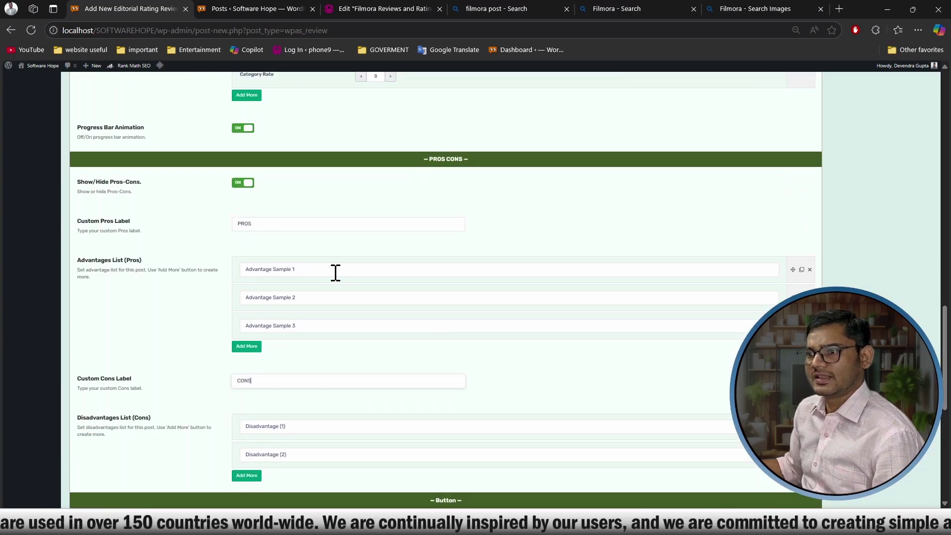
left_click(335, 273)
left_click_drag(335, 272, 112, 270)
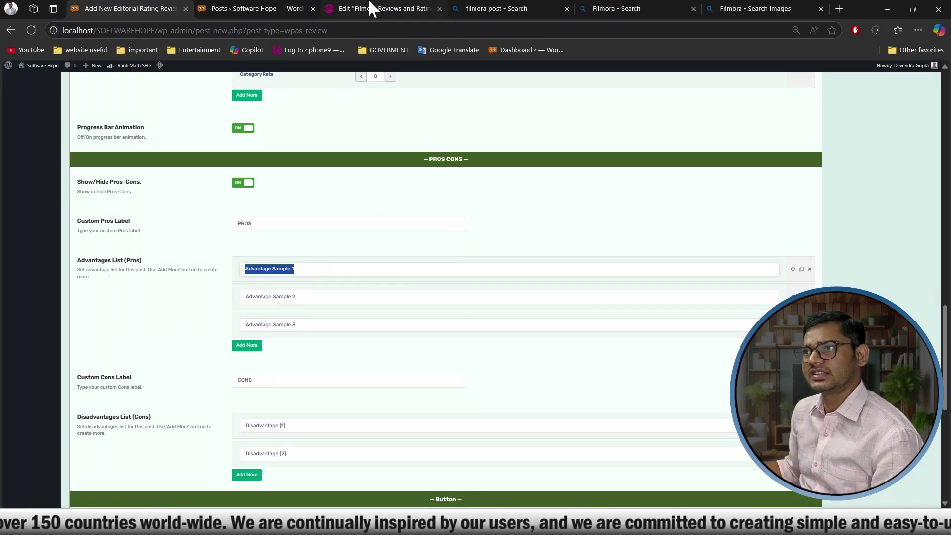
left_click(389, 9)
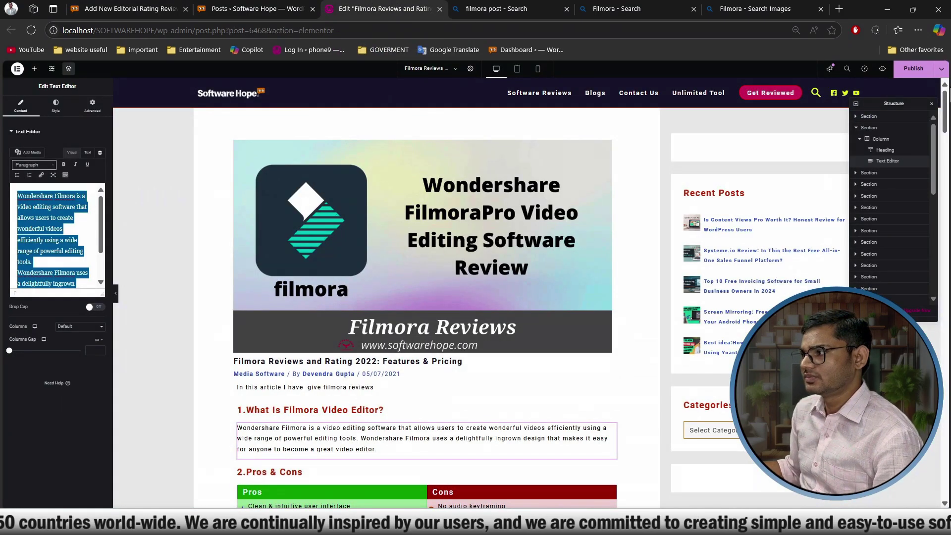
scroll(248, 178, "down", 7)
left_click(248, 178)
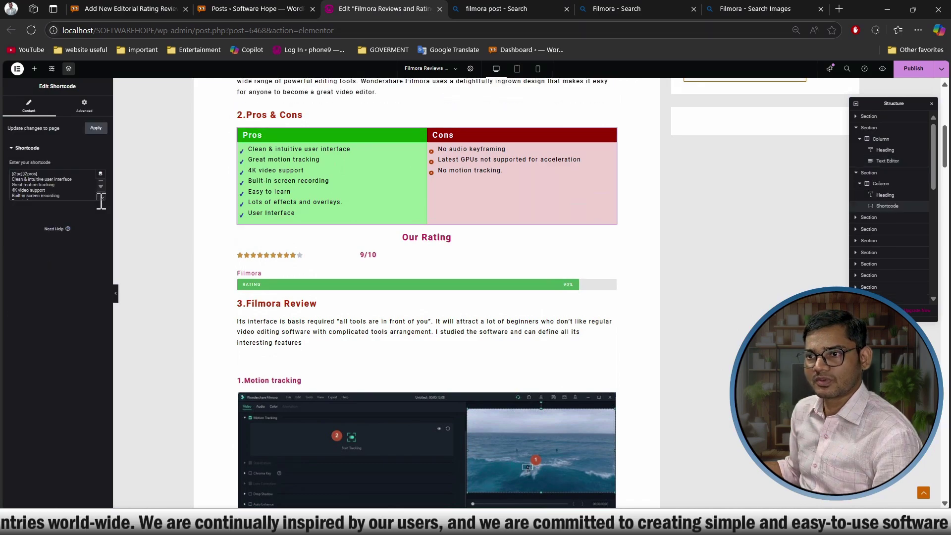
left_click_drag(102, 235, 102, 392)
left_click(46, 191)
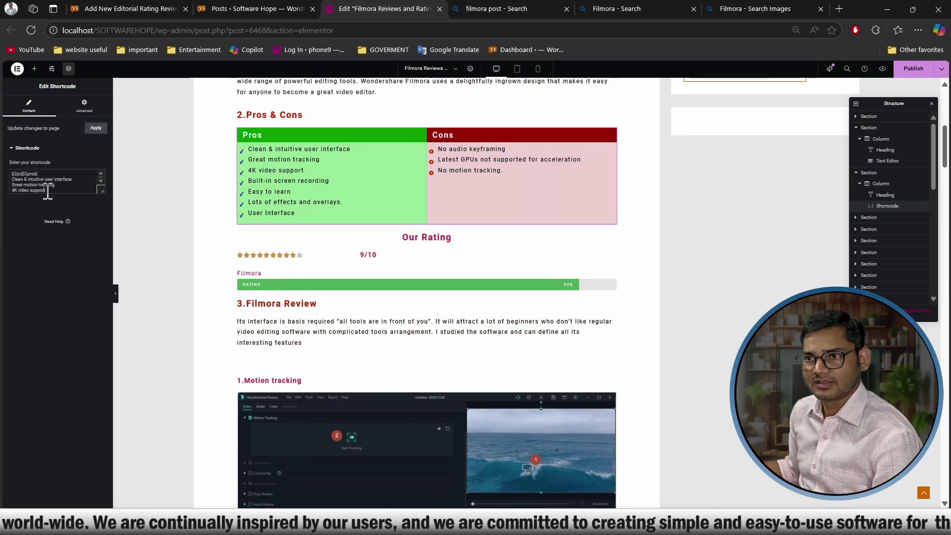
left_click_drag(98, 188, 101, 383)
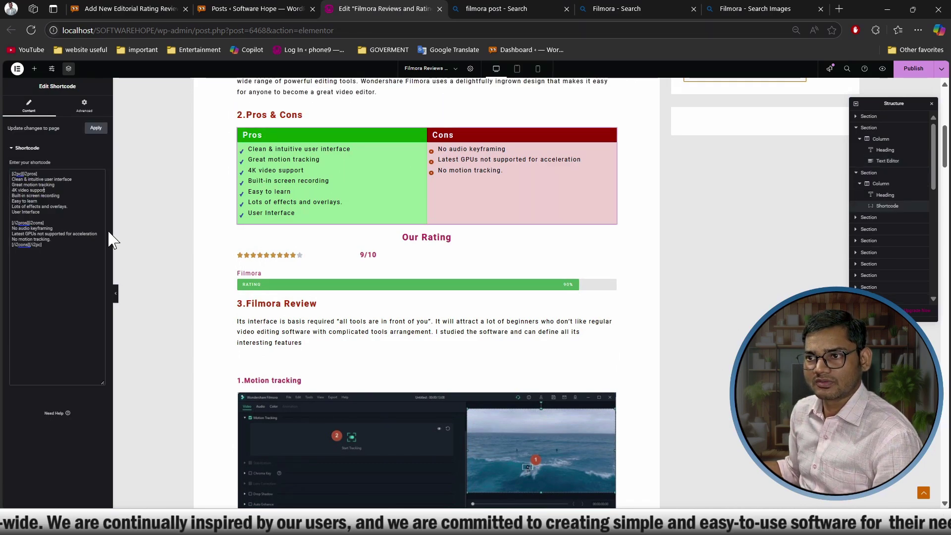
- Copy the pros text from the post's shortcode and paste it over the first sample advantage in the review
left_click_drag(12, 179, 40, 212)
key("ctrl+c")
left_click(250, 8)
left_click(131, 9)
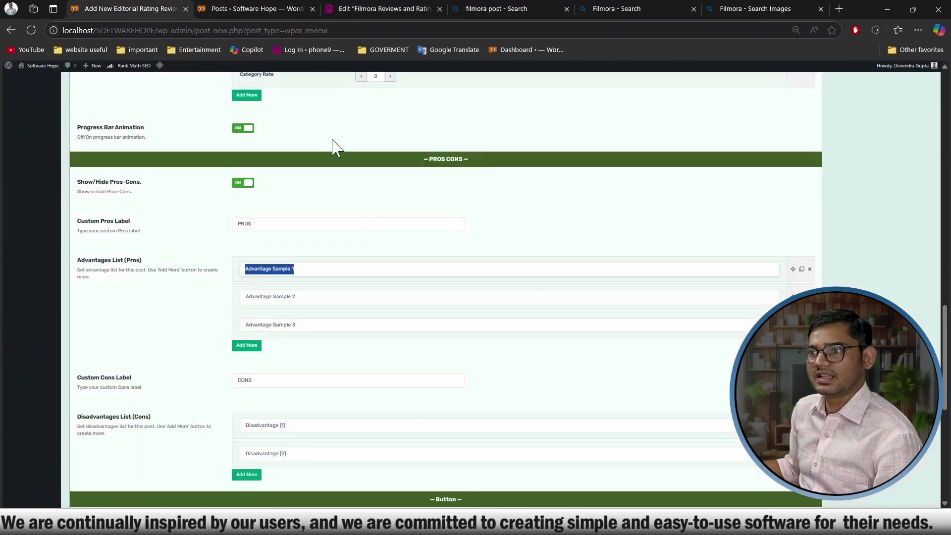
left_click_drag(312, 272, 251, 282)
key("ctrl+v")
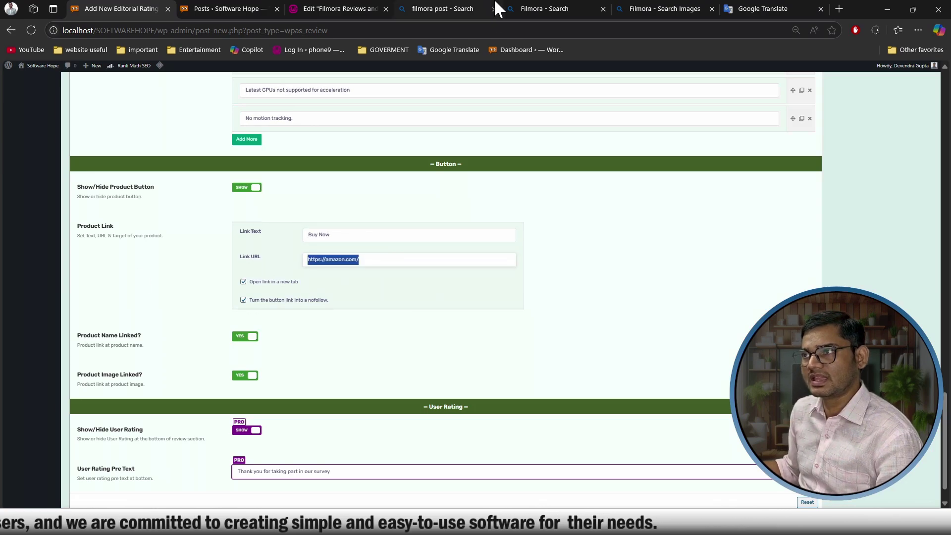
- Copy the link of the "Download filmora free" button from the Filmora post's editor
left_click(524, 10)
left_click(650, 7)
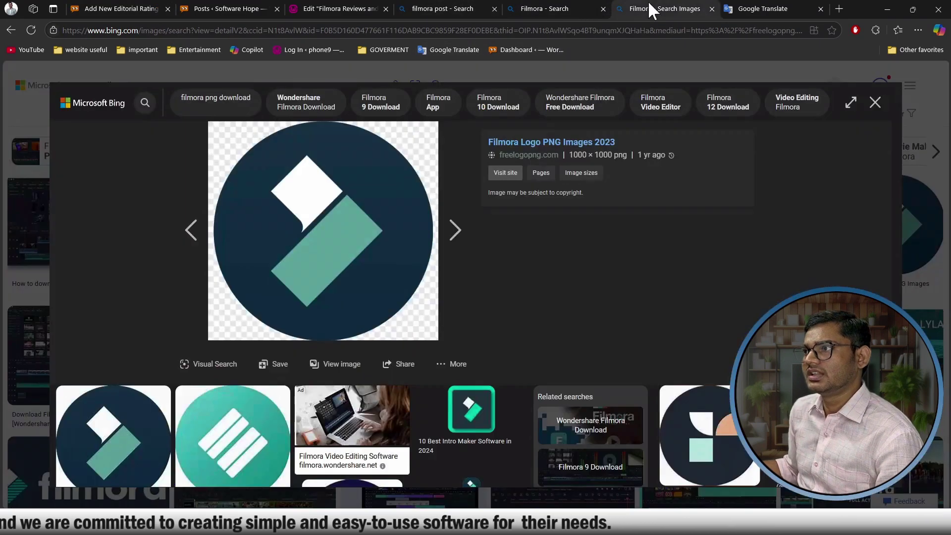
left_click(352, 9)
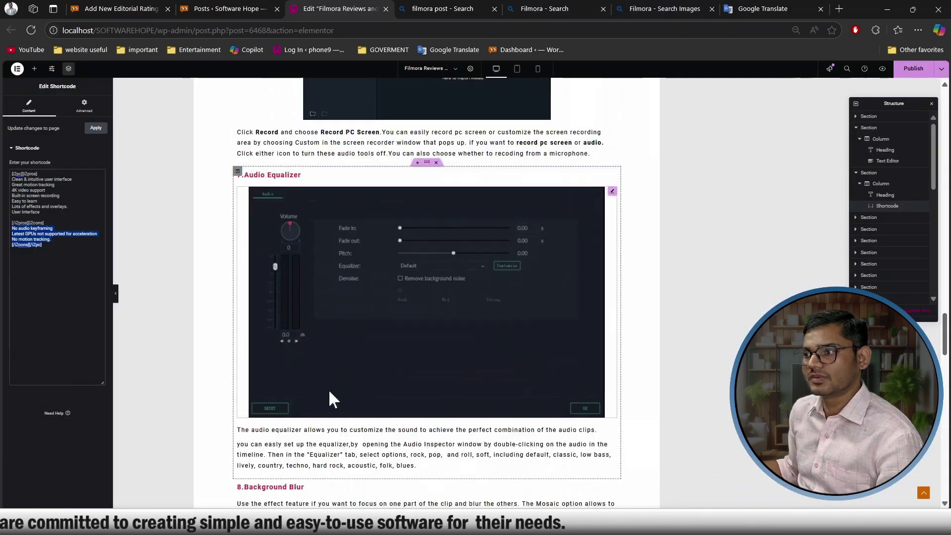
scroll(426, 247, "down", 15)
left_click(427, 237)
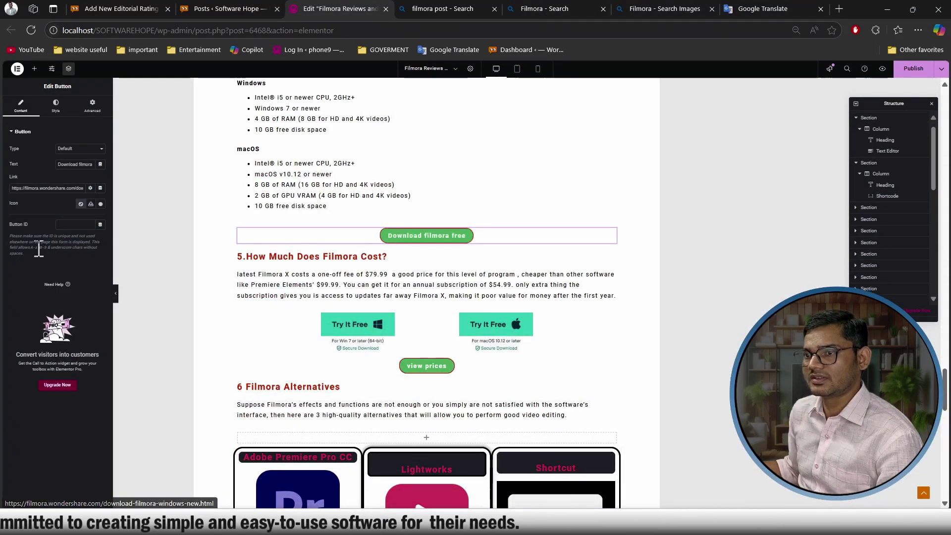
triple_click(53, 188)
key("ctrl+c")
left_click(102, 9)
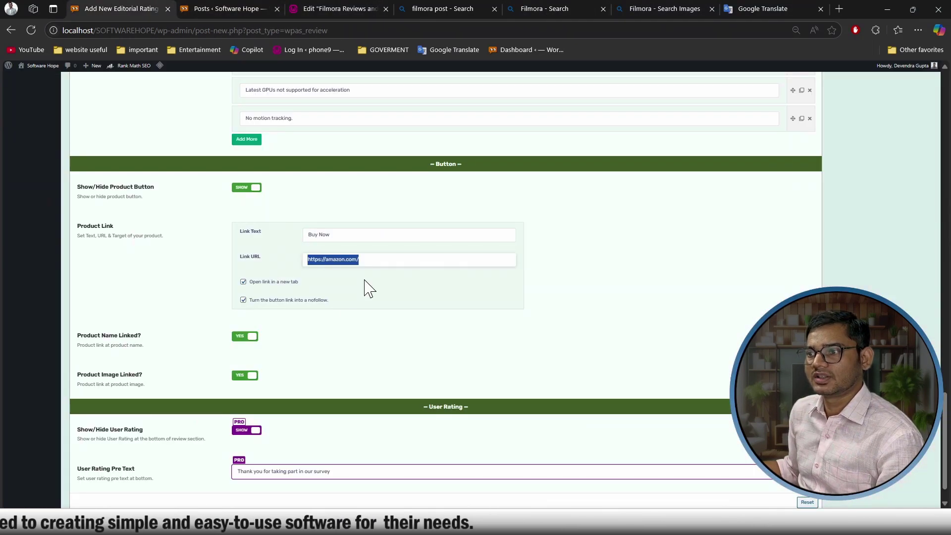
left_click(373, 259)
key("ctrl+a")
key("ctrl+v")
left_click(595, 316)
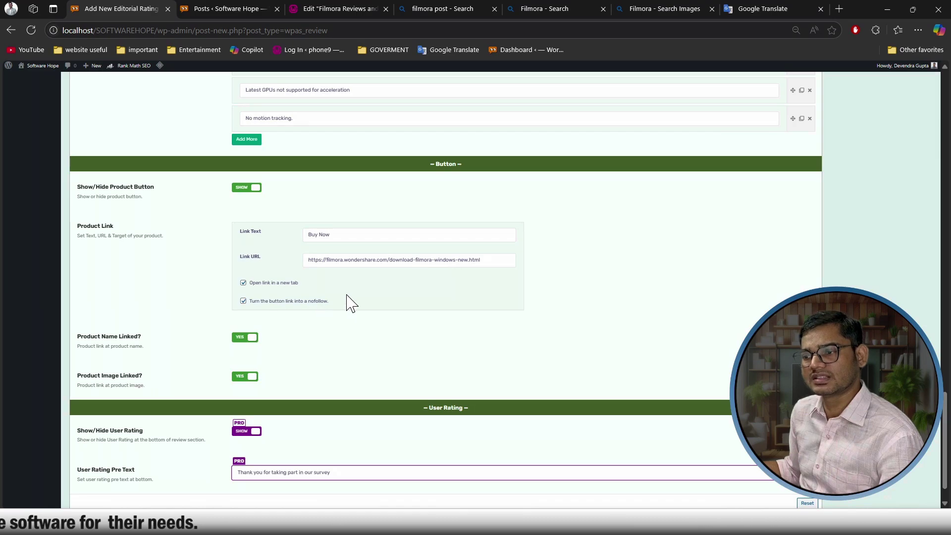
- Check the remaining button and user rating settings, and publish the Filmora review
scroll(171, 416, "down", 1)
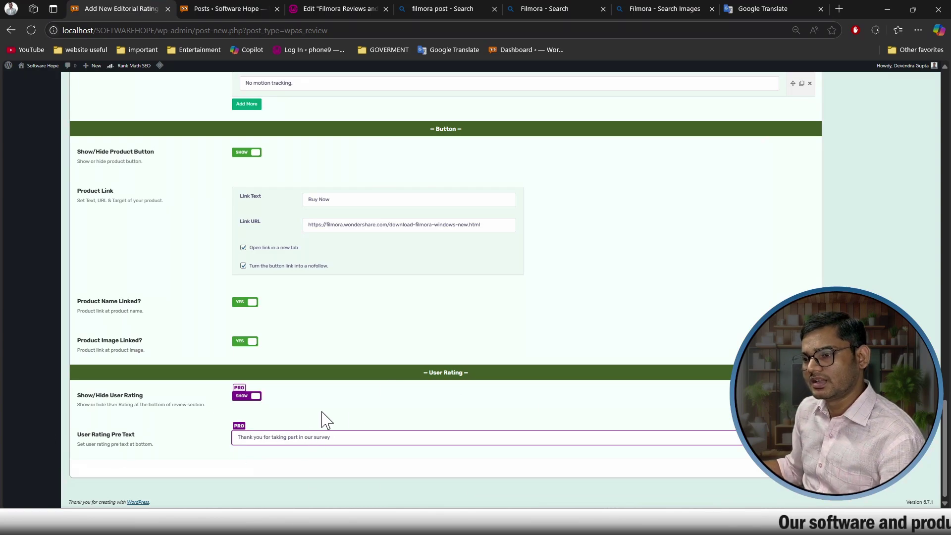
scroll(327, 420, "up", 20)
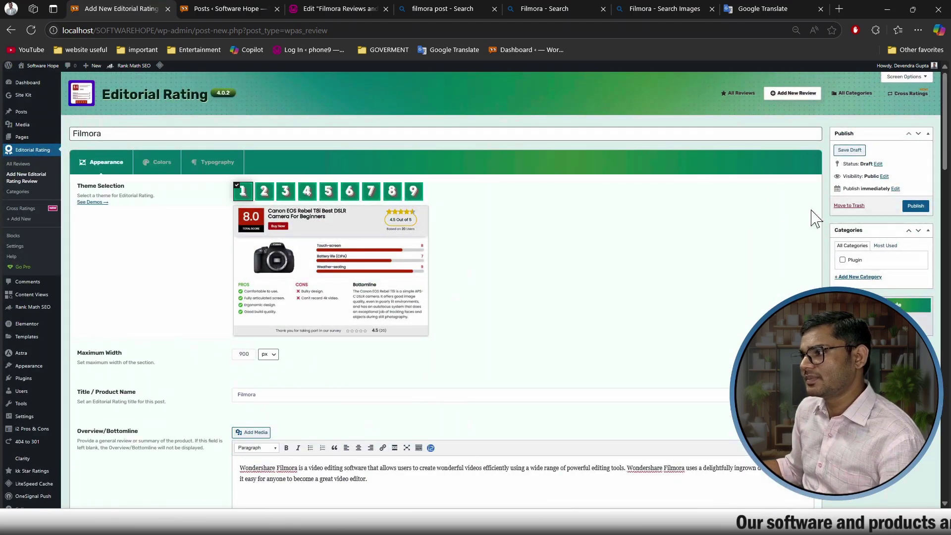
left_click(916, 206)
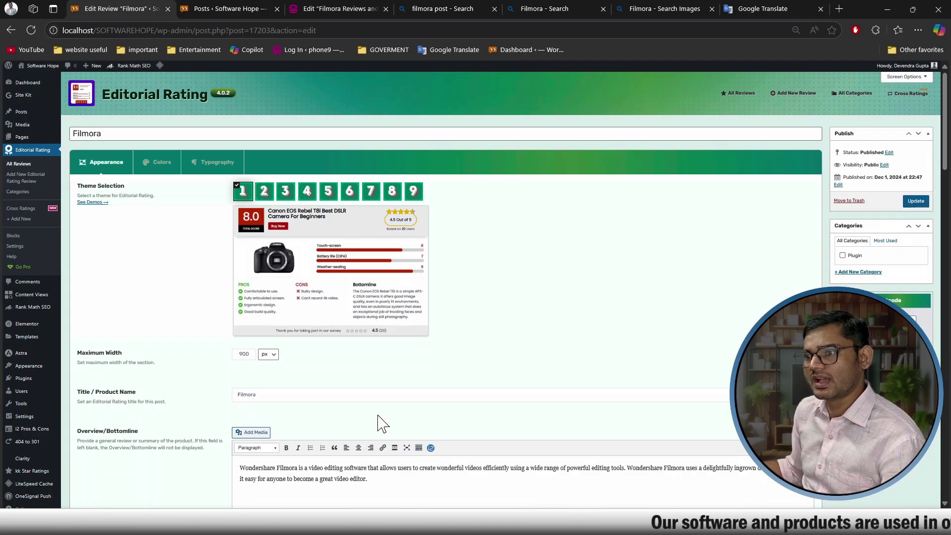
- Add a new Editorial Rating category with both the name and the slug set to software
scroll(388, 414, "down", 10)
scroll(387, 414, "up", 10)
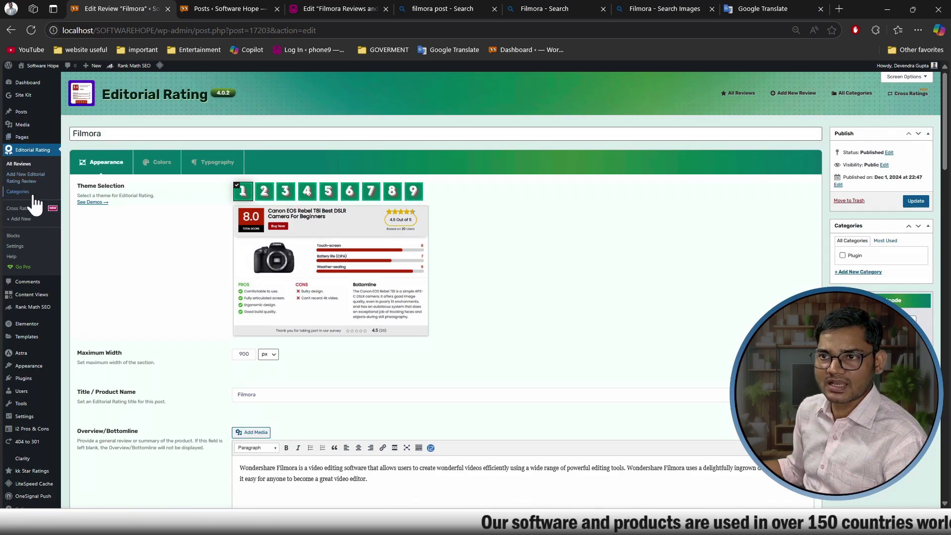
left_click(23, 193)
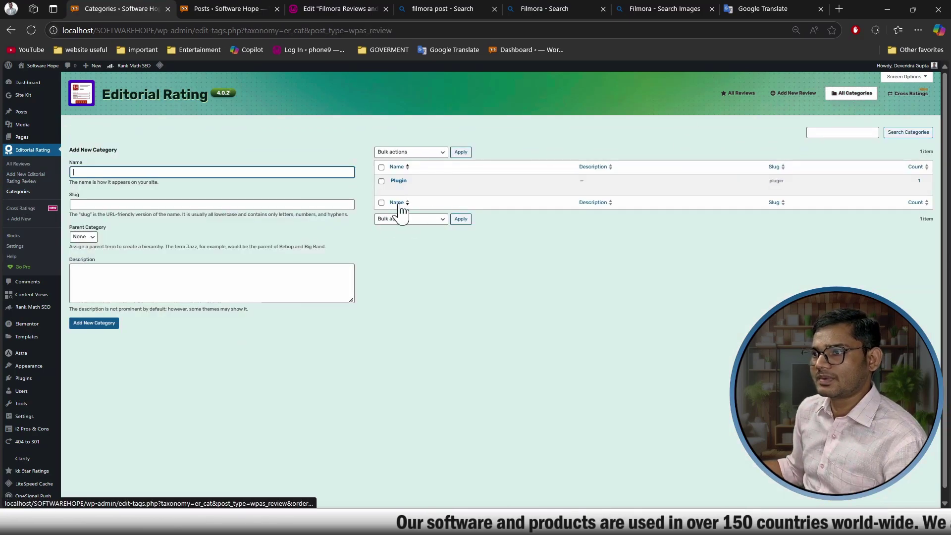
left_click(103, 172)
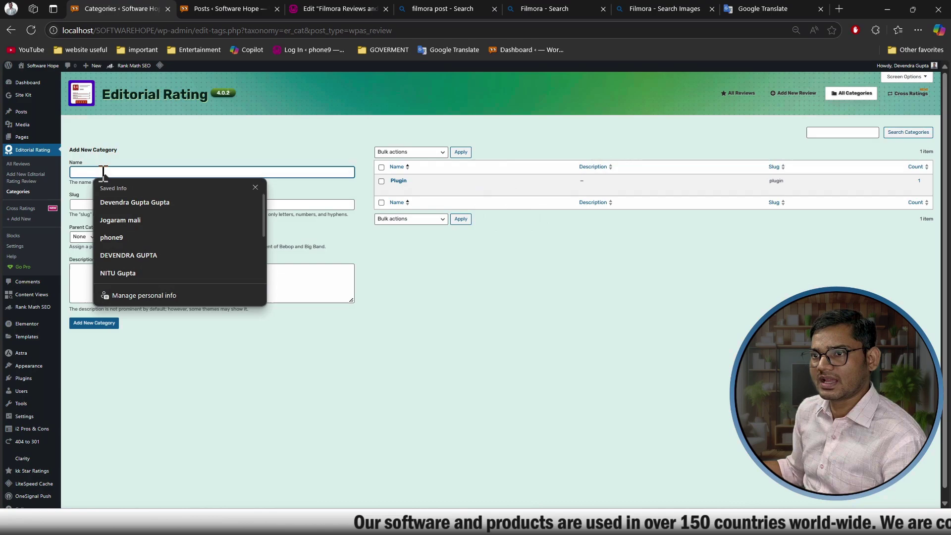
left_click(232, 146)
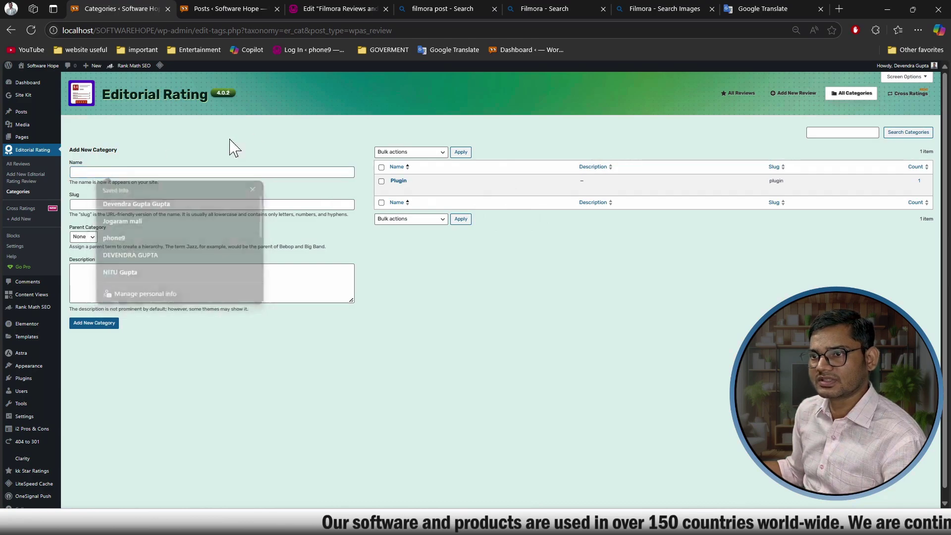
left_click(80, 171)
type("software")
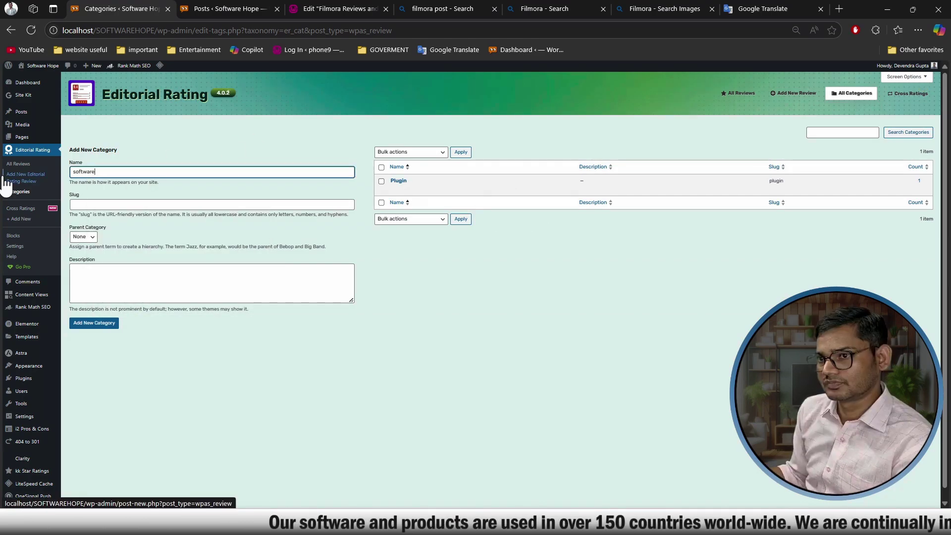
double_click(115, 172)
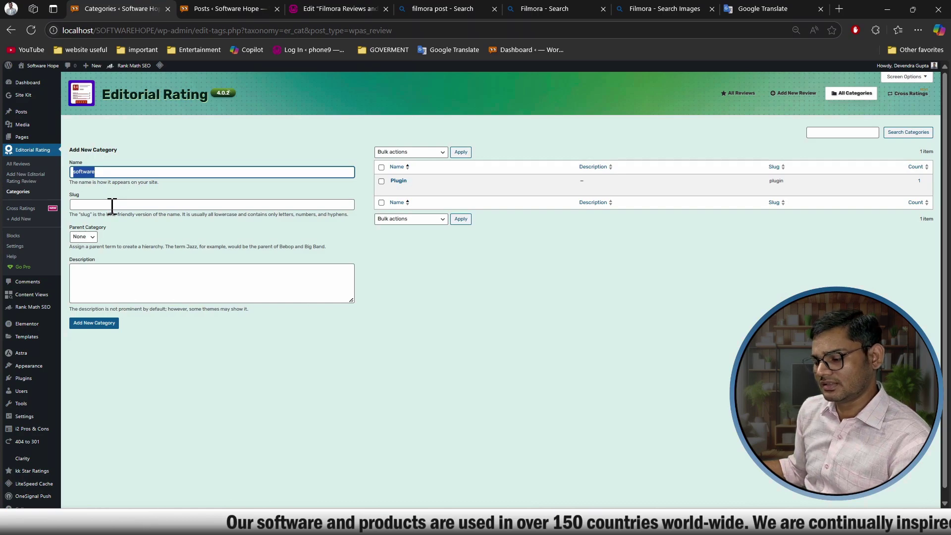
left_click(96, 323)
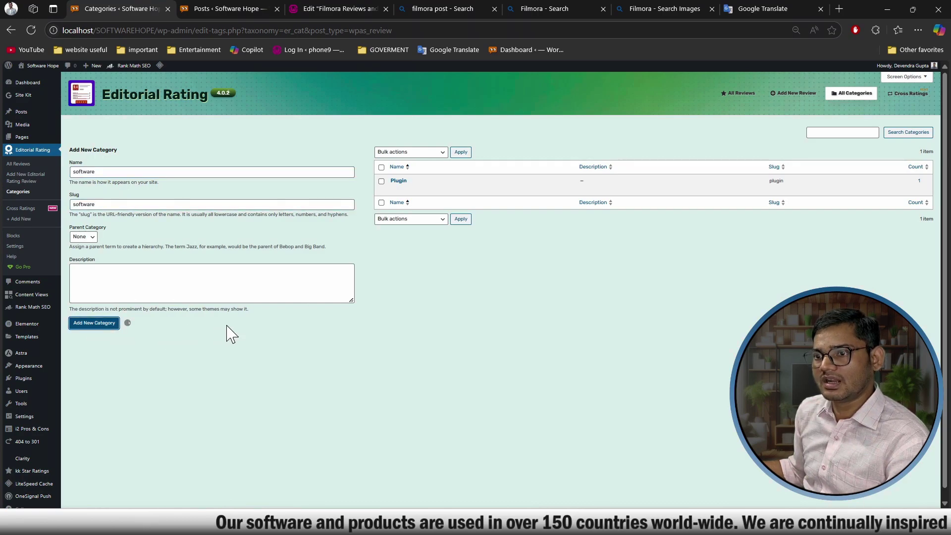
left_click(640, 313)
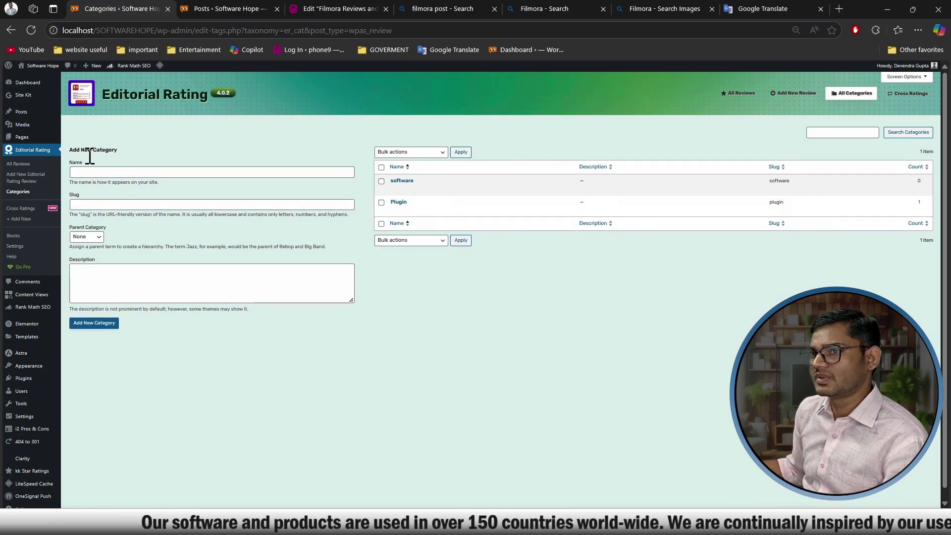
- Assign the software category to the Filmora review through its quick edit in the list of all reviews
left_click(746, 95)
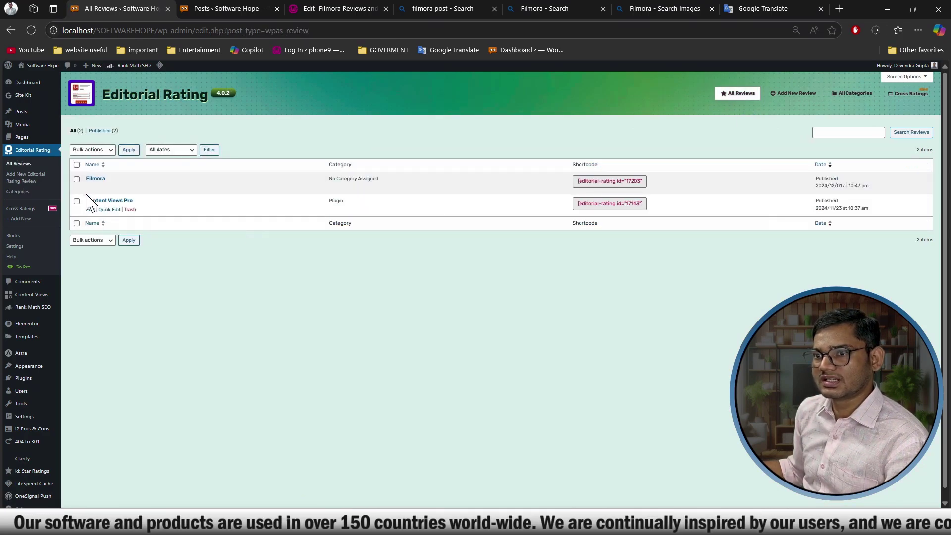
left_click(110, 188)
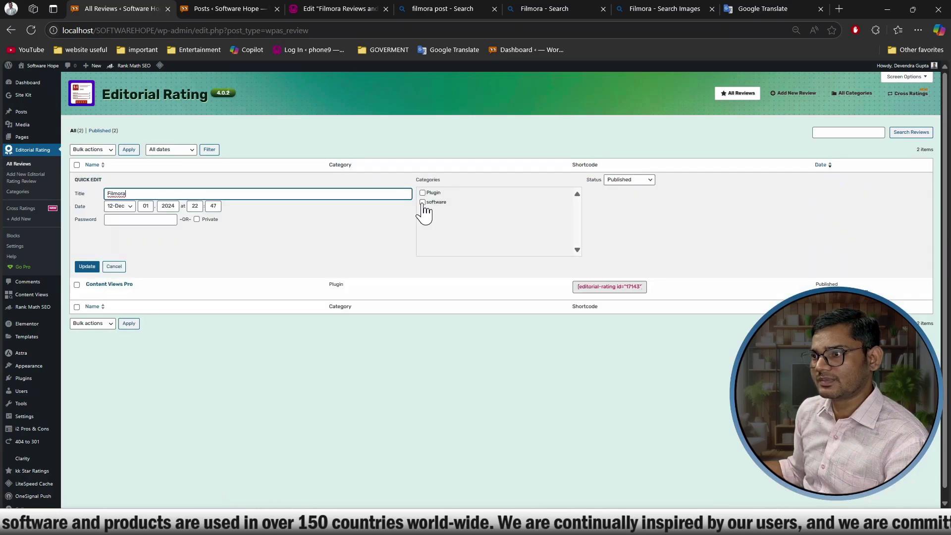
left_click(423, 203)
left_click(86, 266)
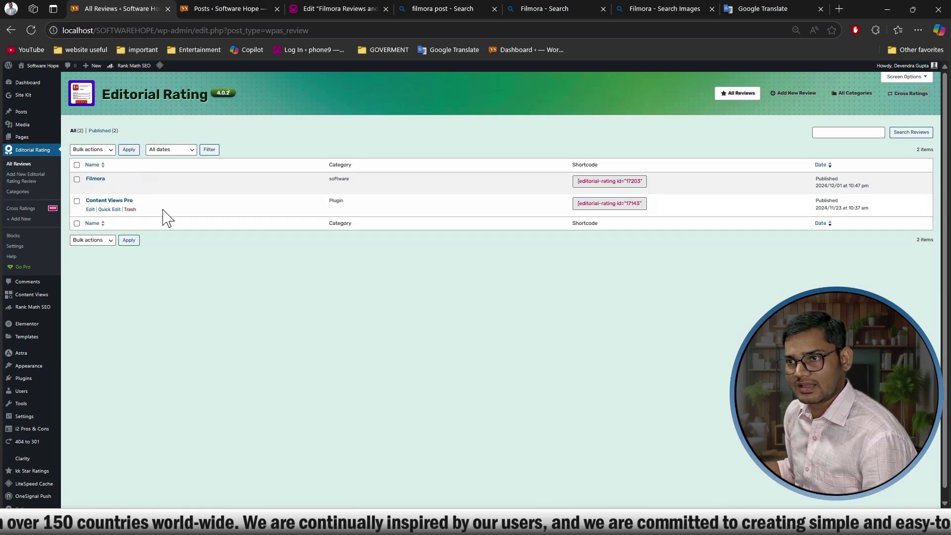
- Copy the Filmora review's shortcode from the list of reviews
left_click_drag(569, 184, 654, 287)
left_click(593, 190)
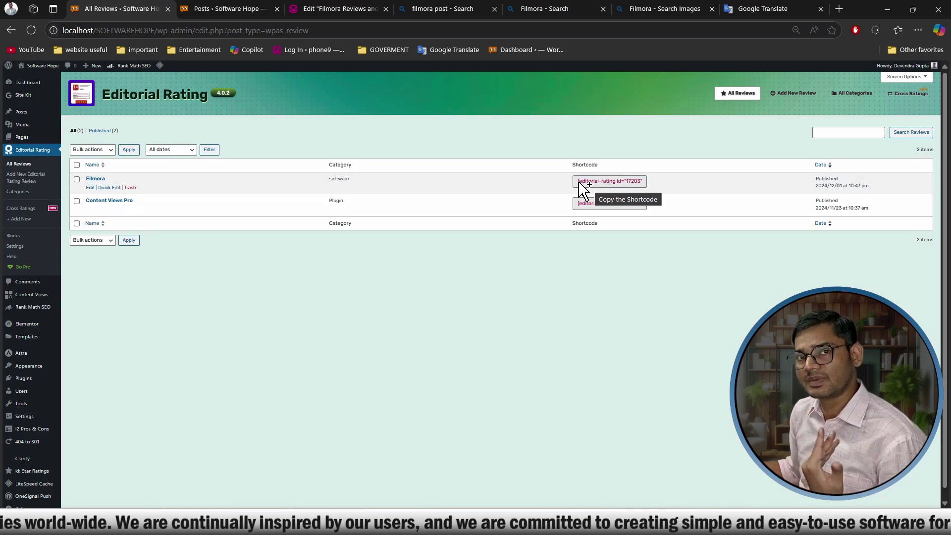
left_click(584, 189)
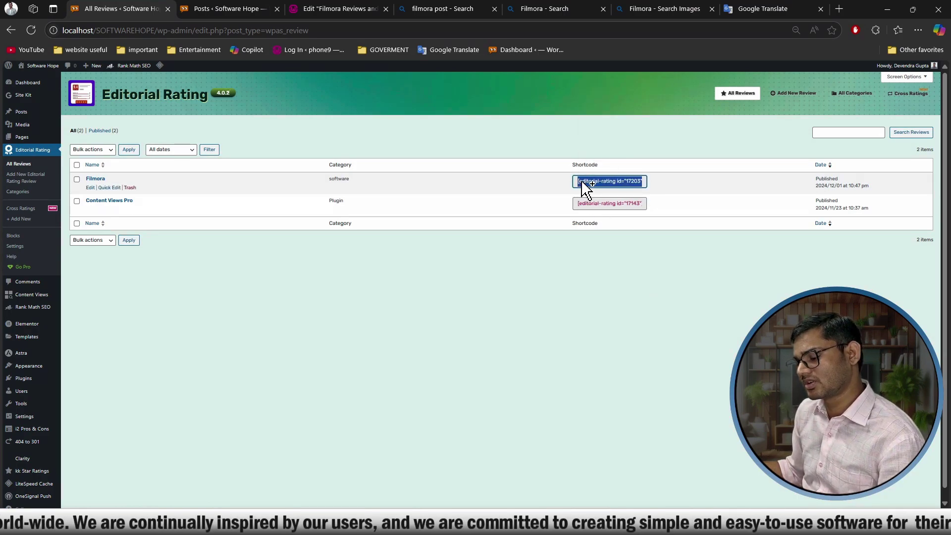
- In the Filmora post's Elementor editor, delete the Pros & Cons, Our Rating, star rating and progress bar sections
left_click(342, 9)
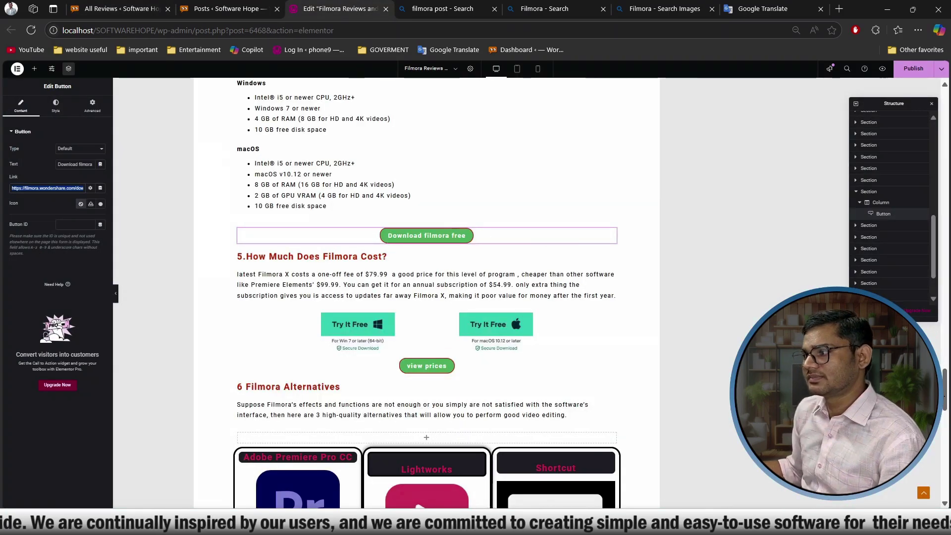
left_click_drag(946, 392, 939, 149)
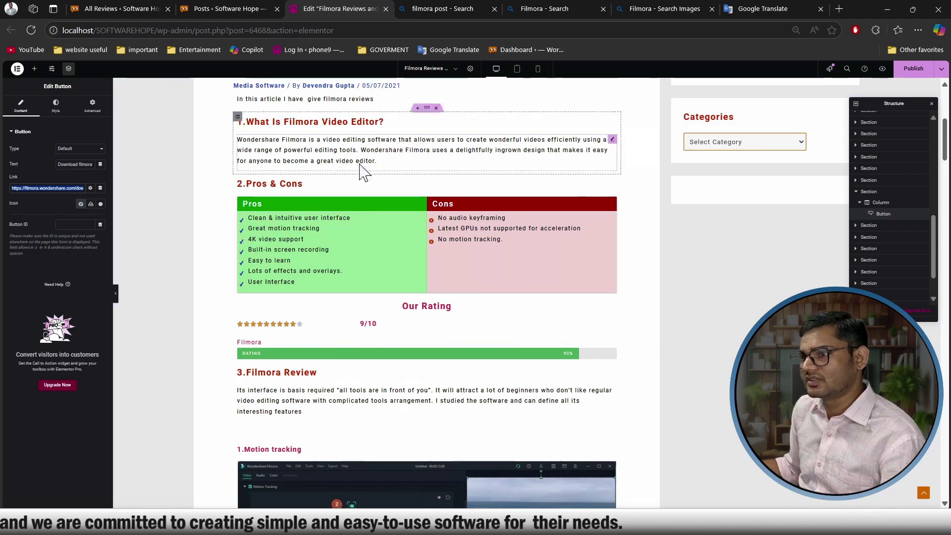
left_click(437, 171)
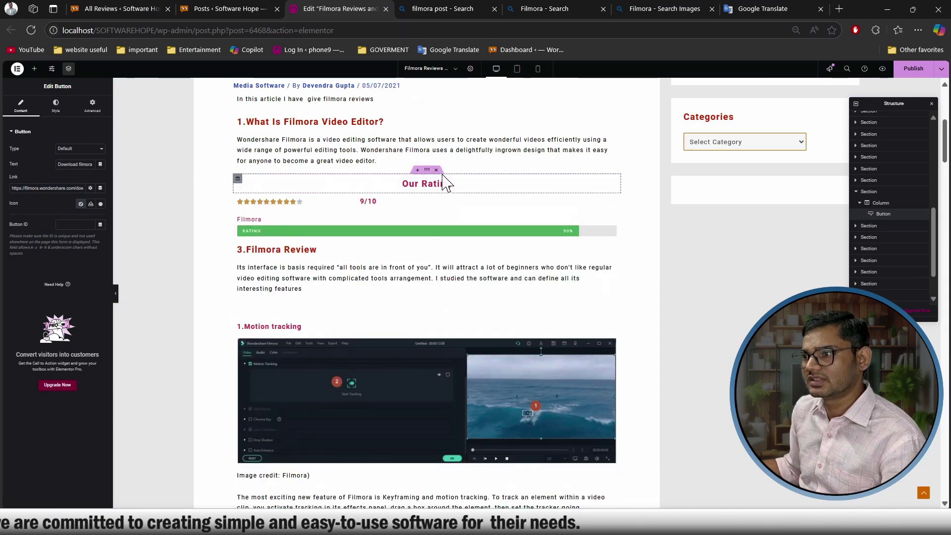
left_click(436, 171)
left_click(435, 172)
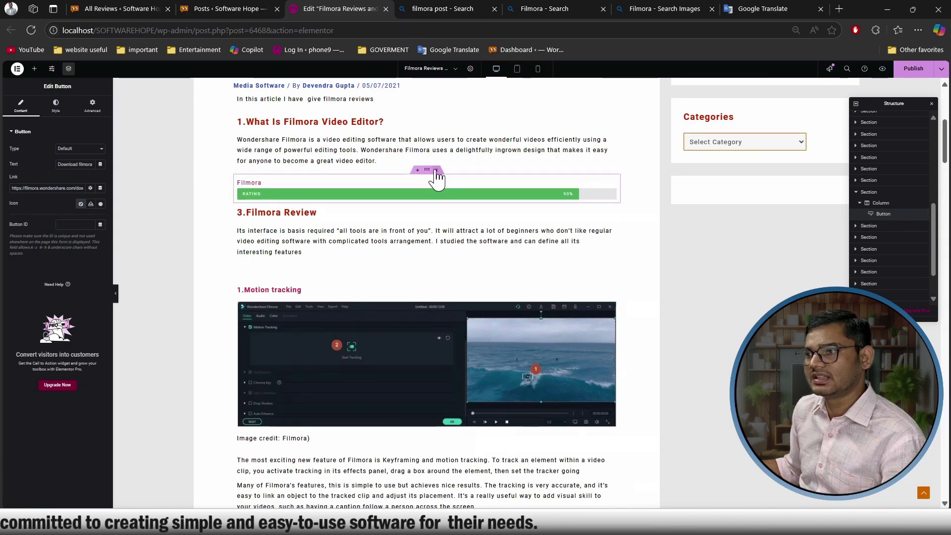
left_click(436, 170)
- Insert an empty single-column section above the "3.Filmora Review" heading
left_click(418, 170)
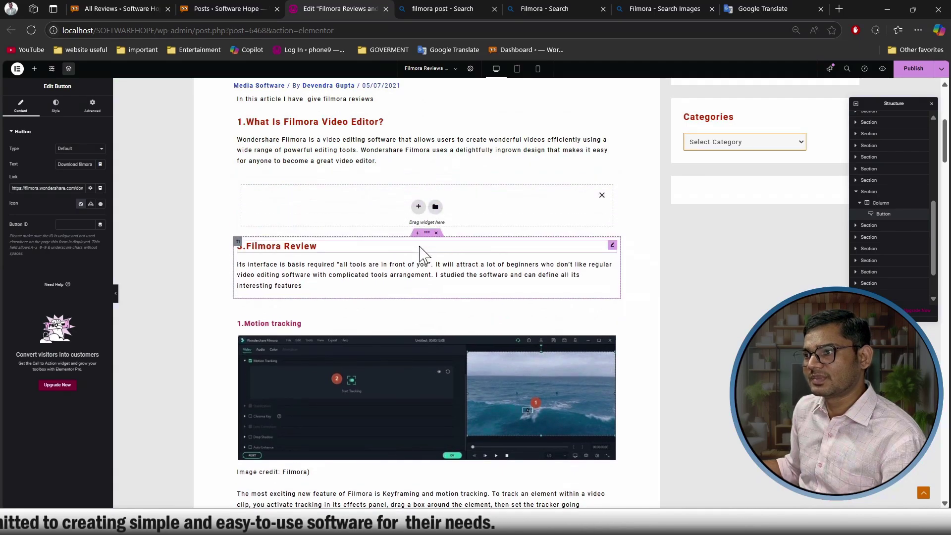
left_click(418, 213)
left_click(314, 227)
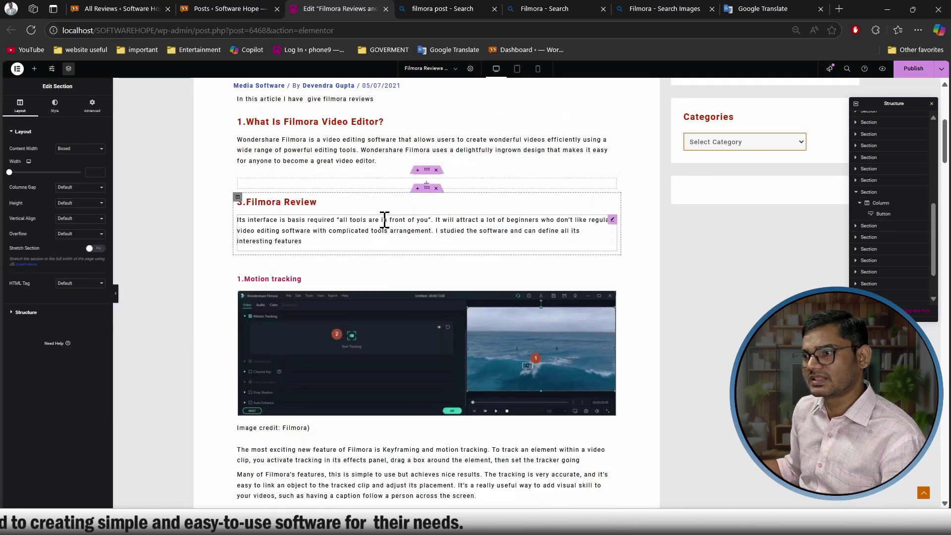
- Place a Shortcode widget in the new section and enter the copied shortcode [editorial-rating id="17203"]
left_click(426, 183)
left_click(28, 121)
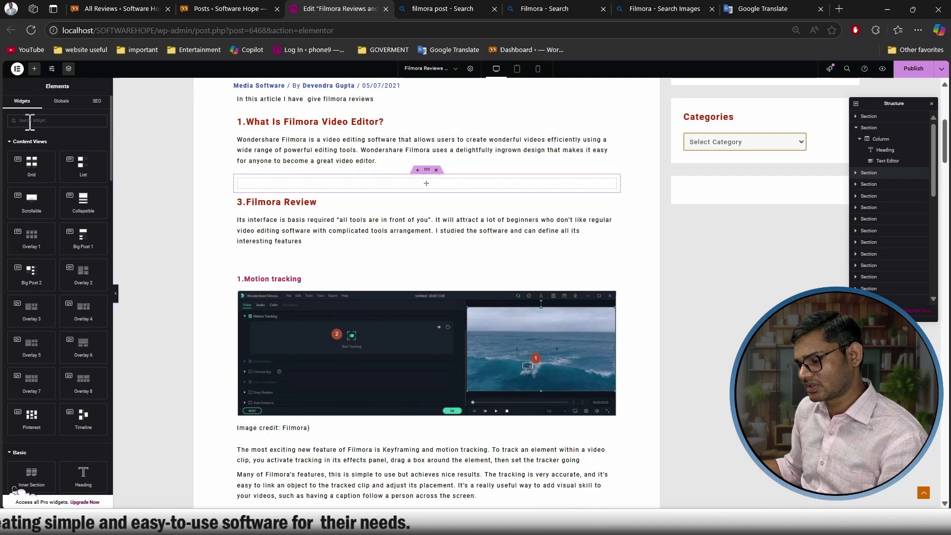
type("shor")
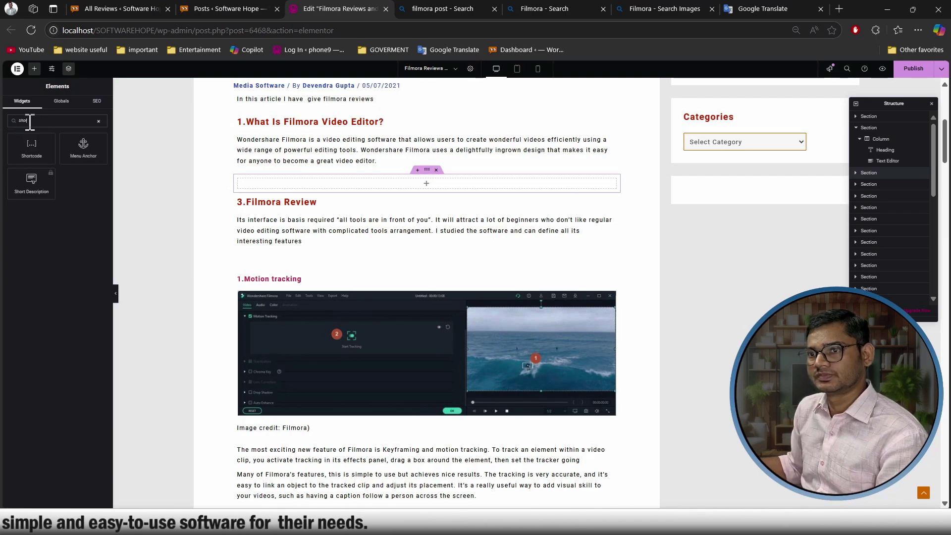
left_click_drag(32, 148, 488, 191)
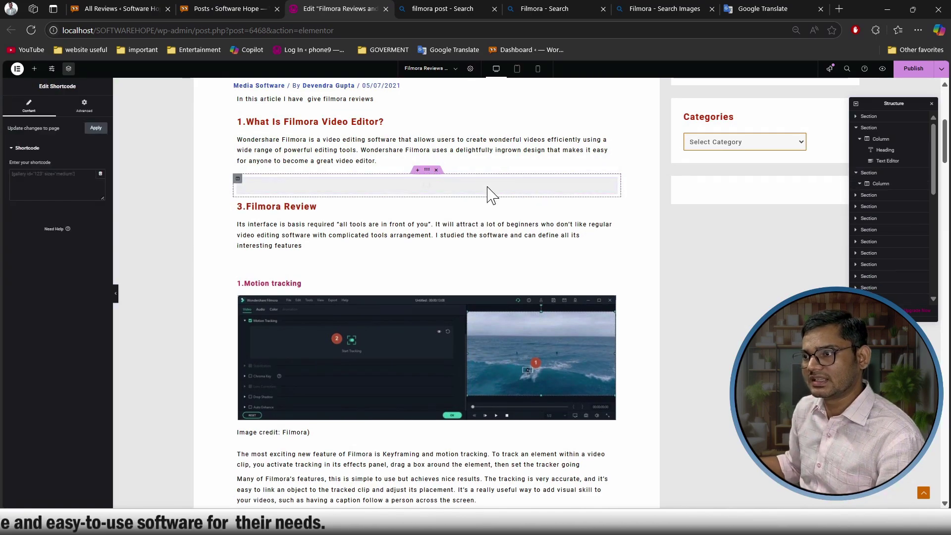
type("[editorial-rating id='17203']")
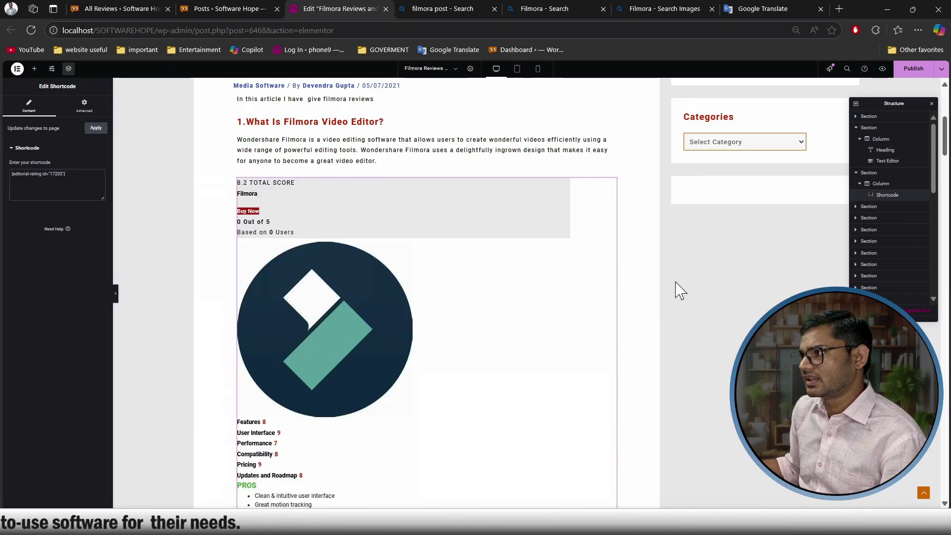
- Check the inserted review in the editor, publish the Filmora post and open its live page
scroll(680, 291, "down", 10)
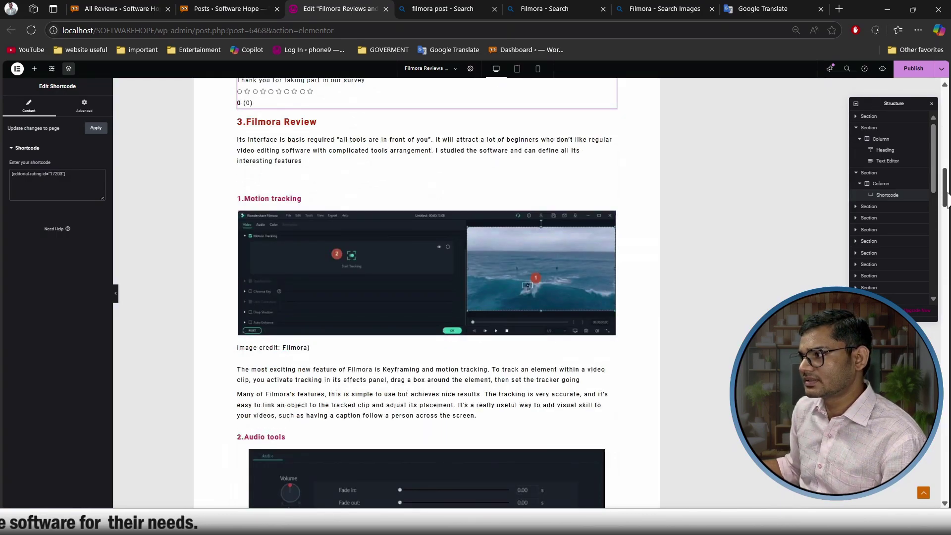
scroll(842, 213, "up", 6)
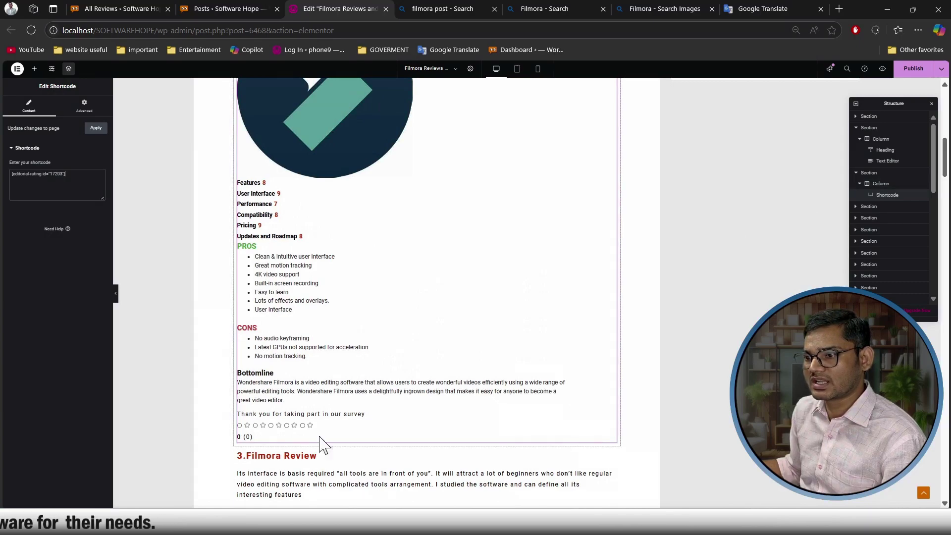
left_click(913, 68)
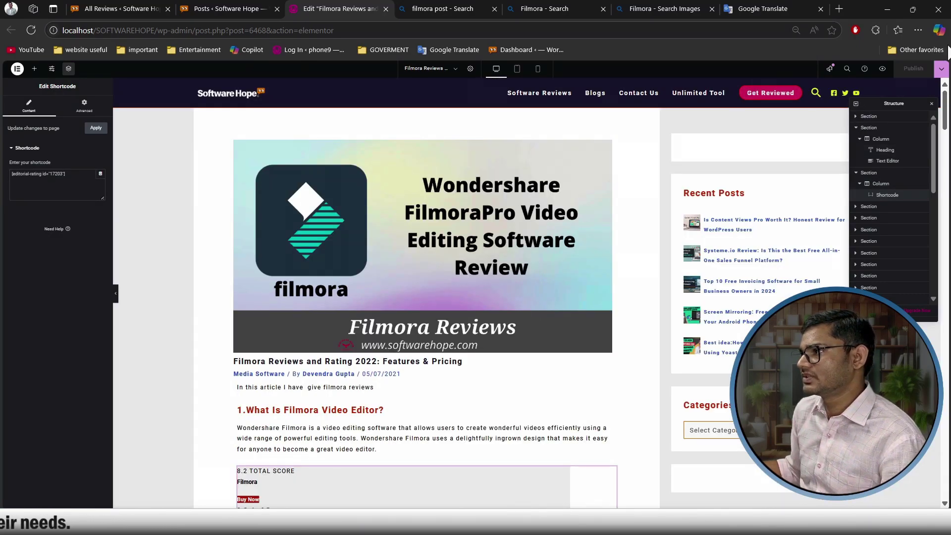
left_click(942, 69)
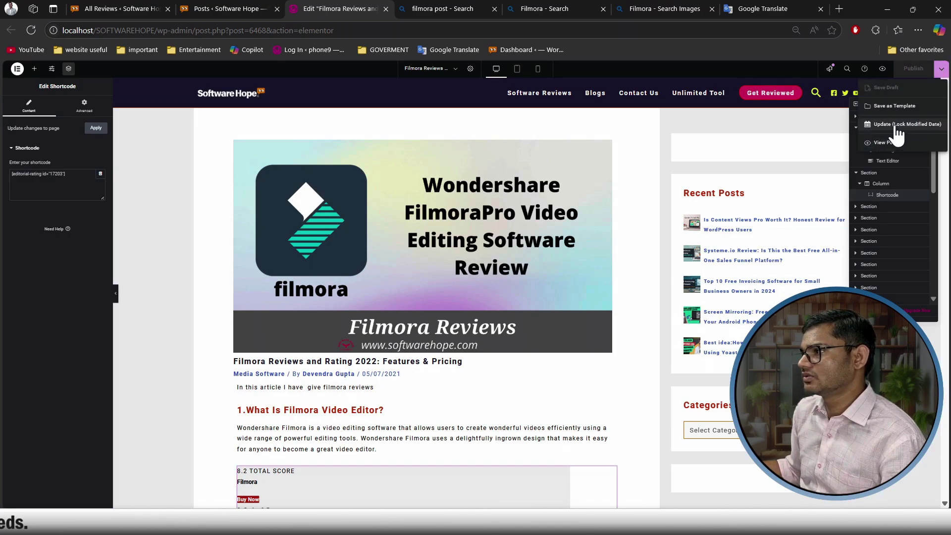
left_click(895, 144)
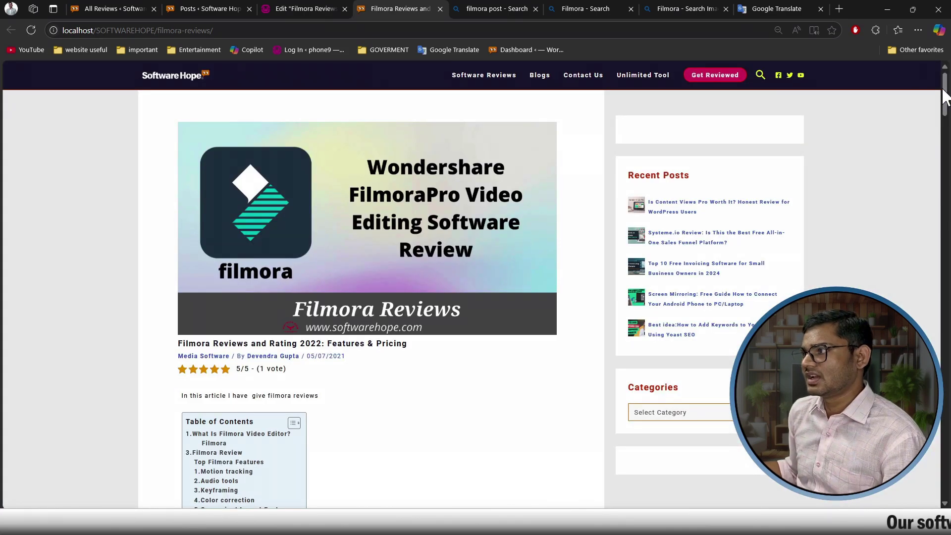
- Examine the review box on the live post and test its product image link, returning to the post
left_click_drag(945, 93, 946, 126)
scroll(339, 268, "down", 6)
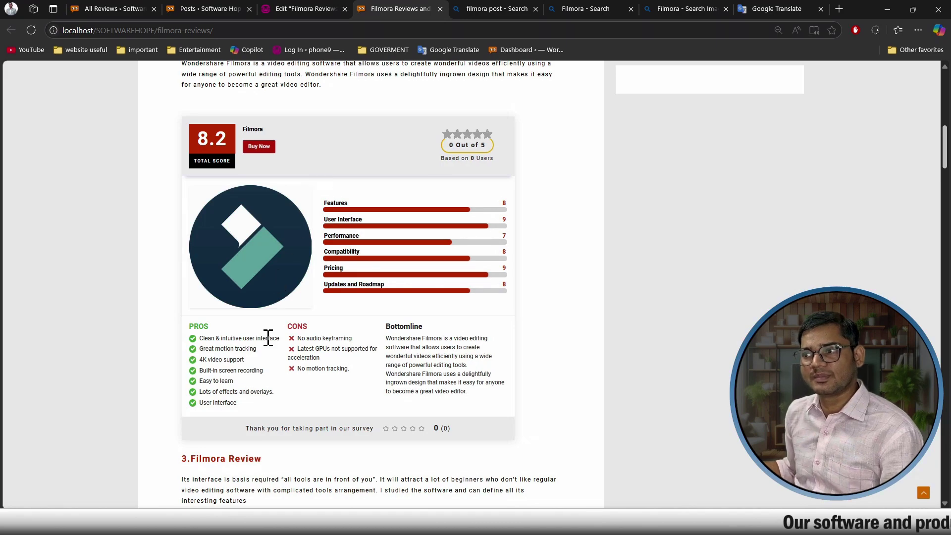
left_click(257, 276)
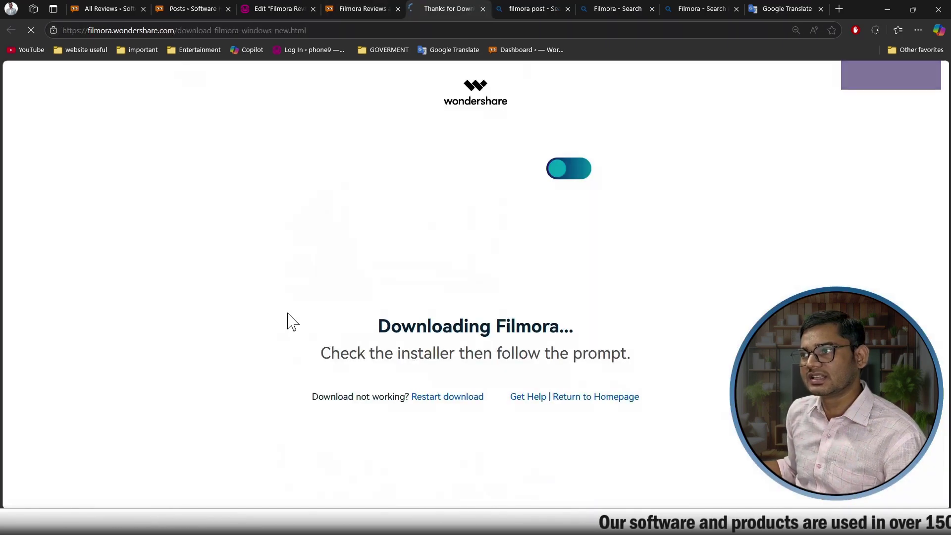
left_click(340, 4)
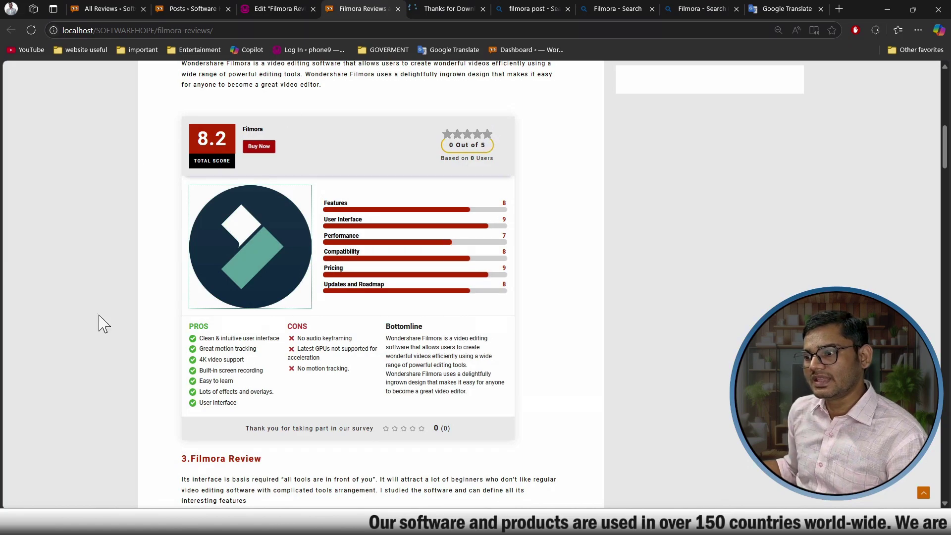
- Refresh the live post, submit a five-star user rating in the review box's survey and reload the page
key("F5")
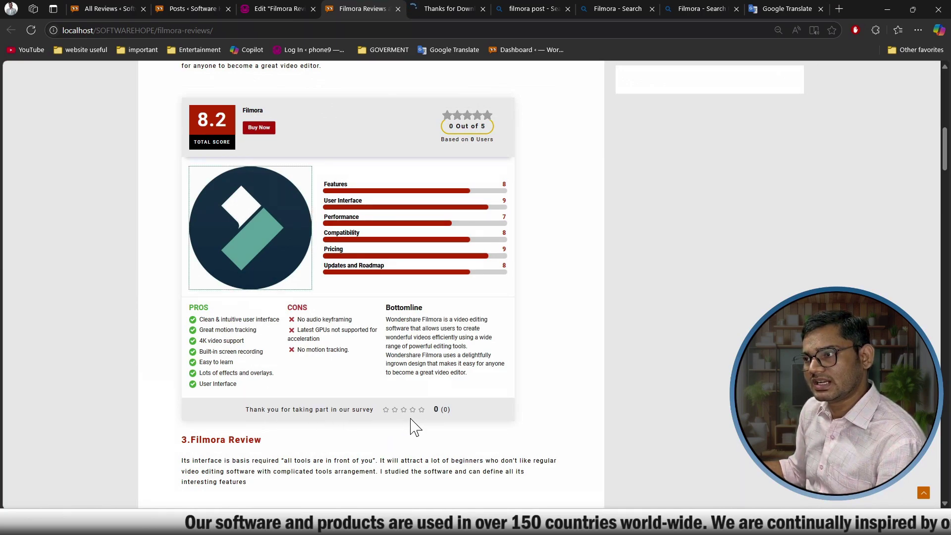
left_click(422, 411)
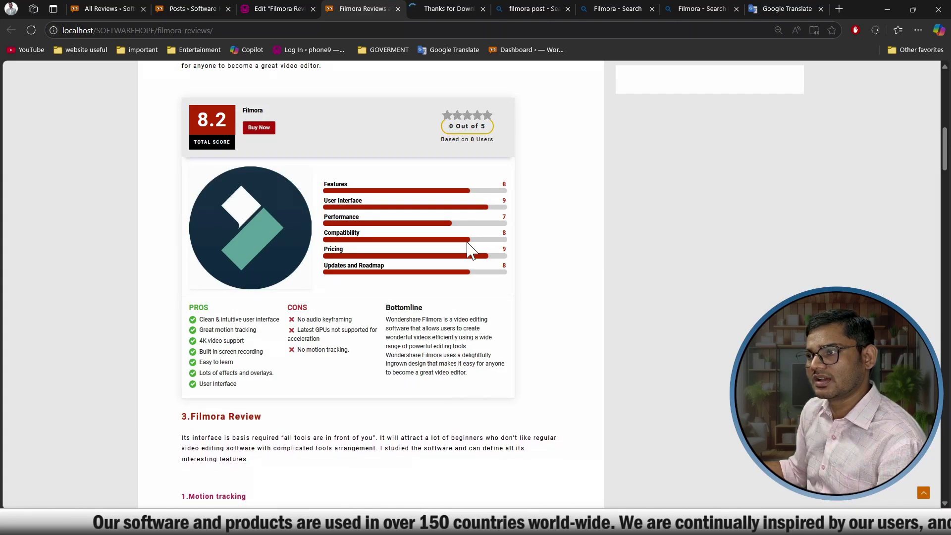
left_click(29, 31)
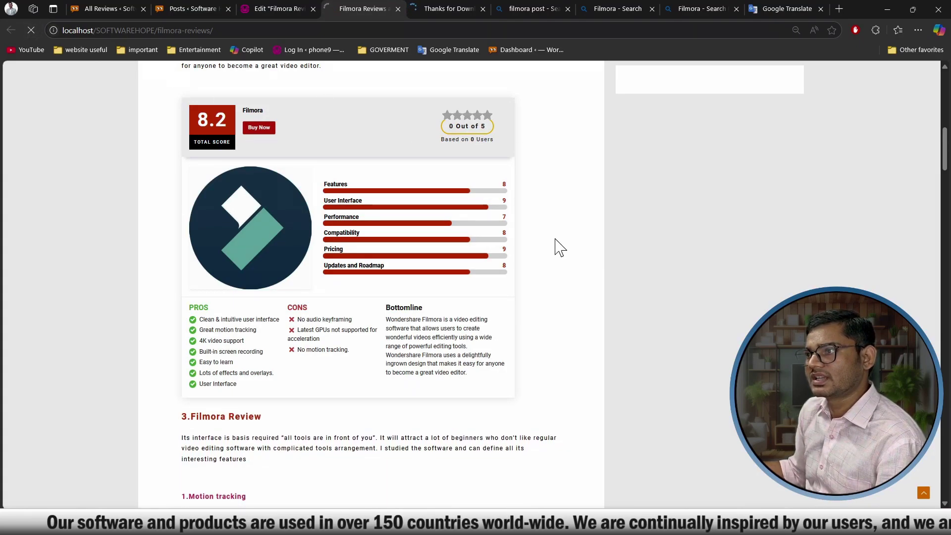